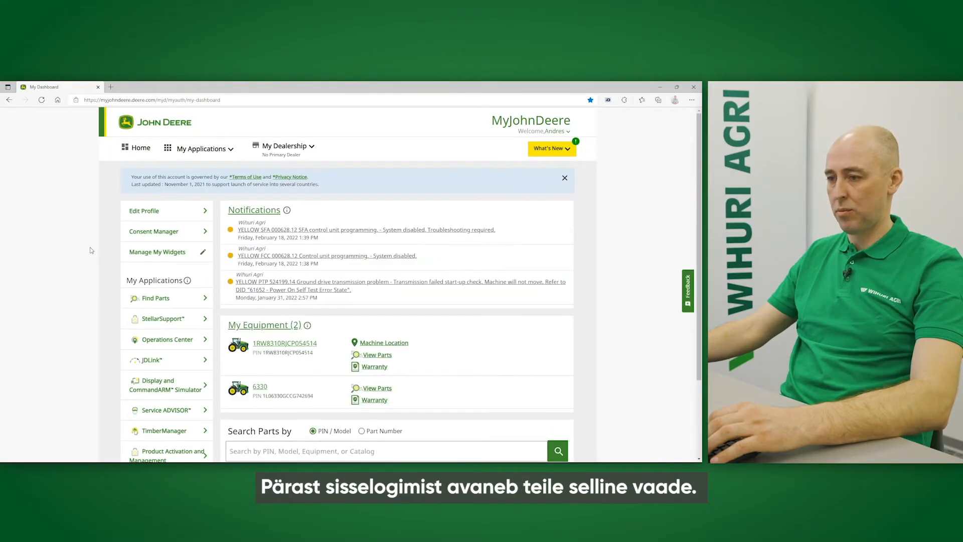
Step: Look over the MyJohnDeere dashboard and open Operations Center from the application list
scroll(91, 249, down, 2)
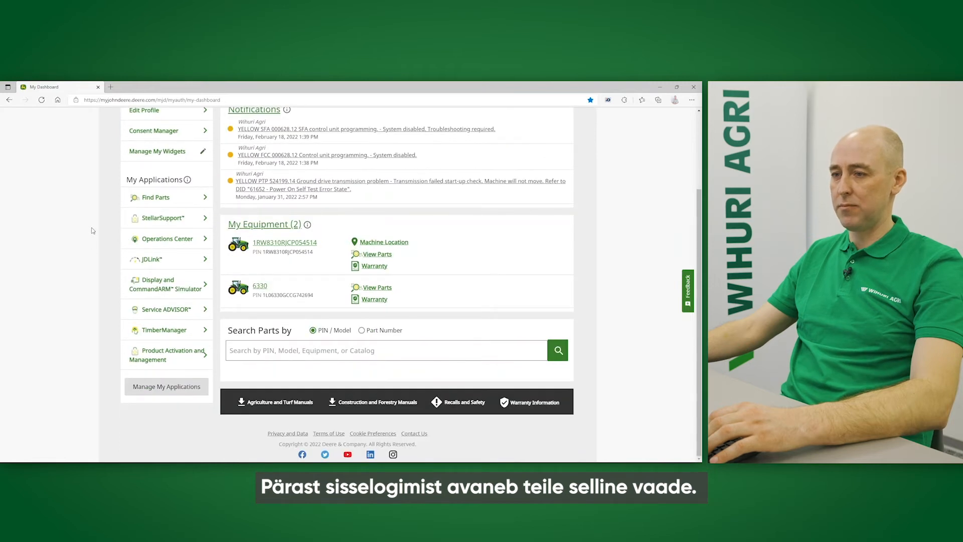
scroll(80, 225, up, 2)
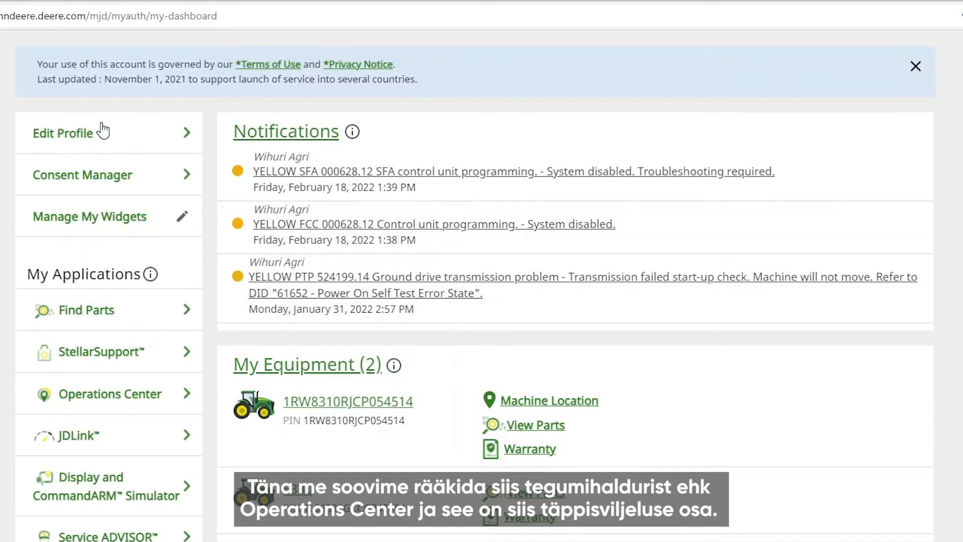
click(91, 397)
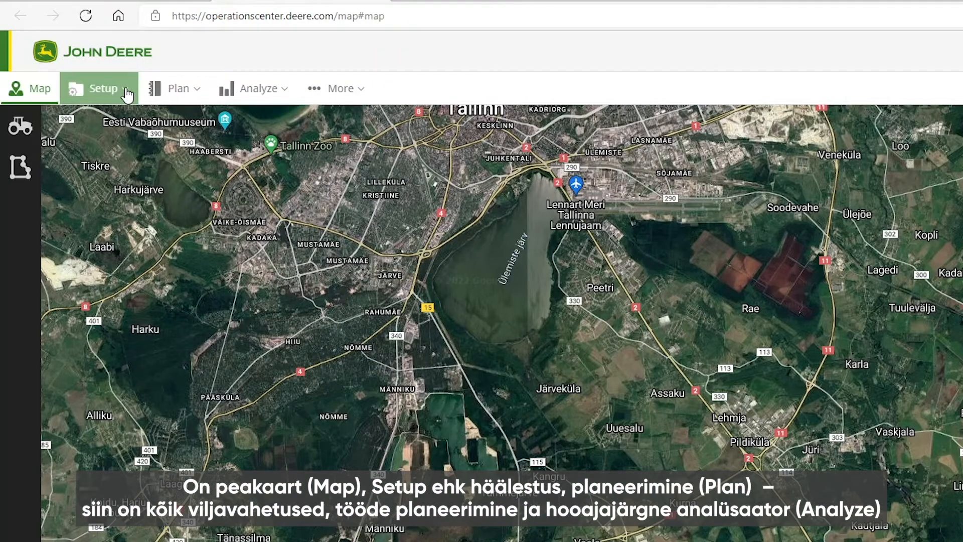
click(126, 93)
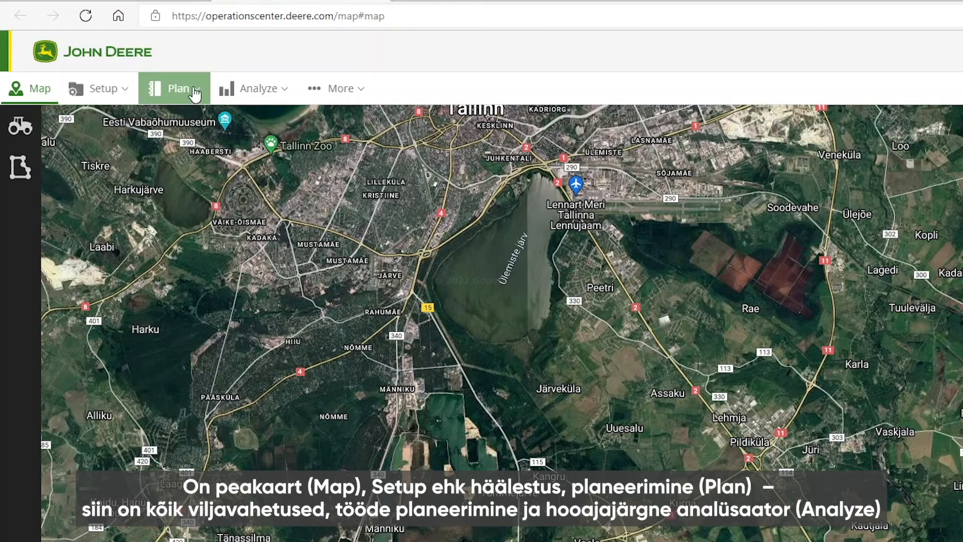
click(201, 93)
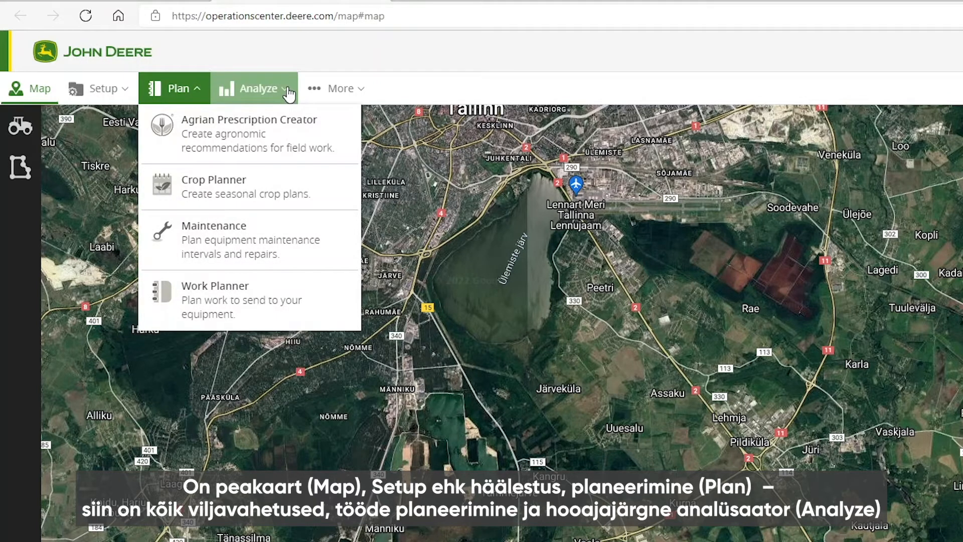
click(274, 93)
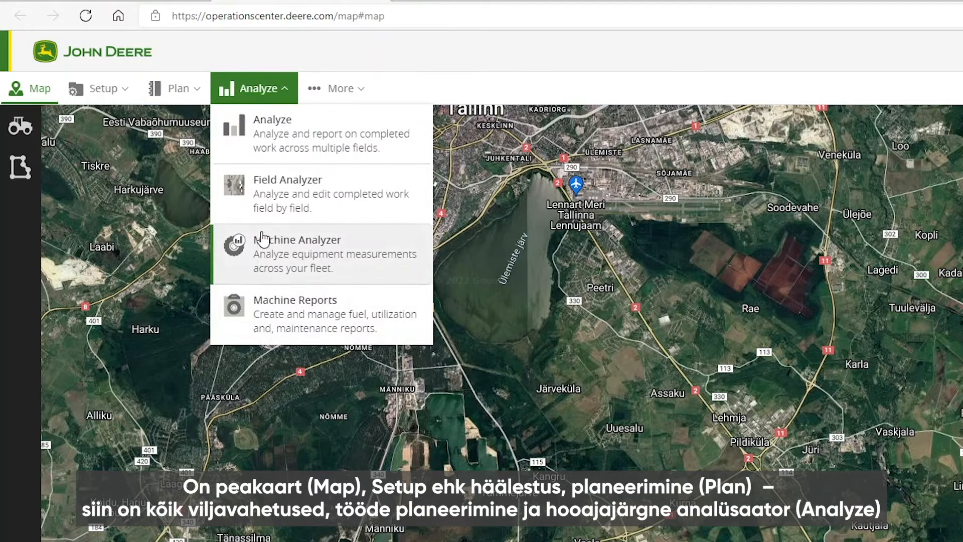
click(366, 92)
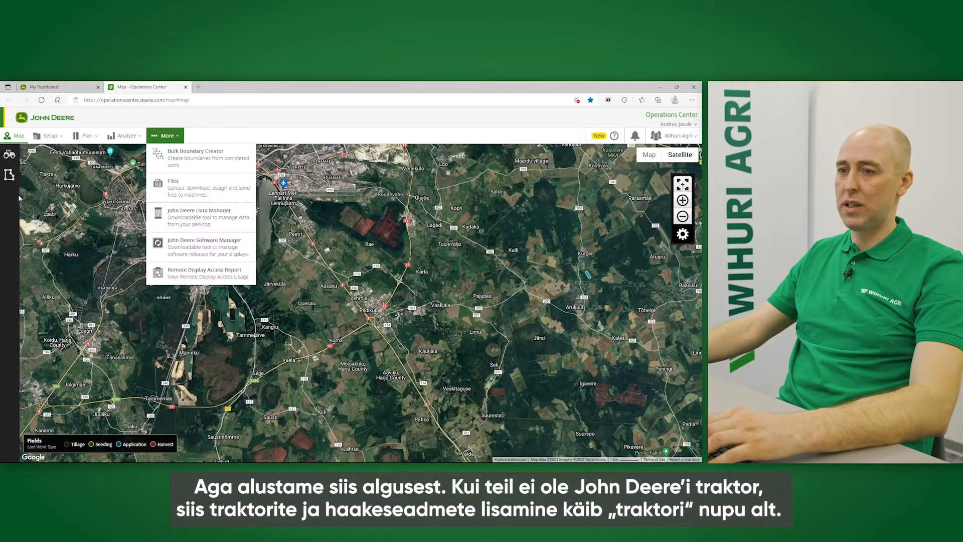
Step: Add a combine to the equipment list by looking up its product identification number and naming it John Deere T670
click(14, 188)
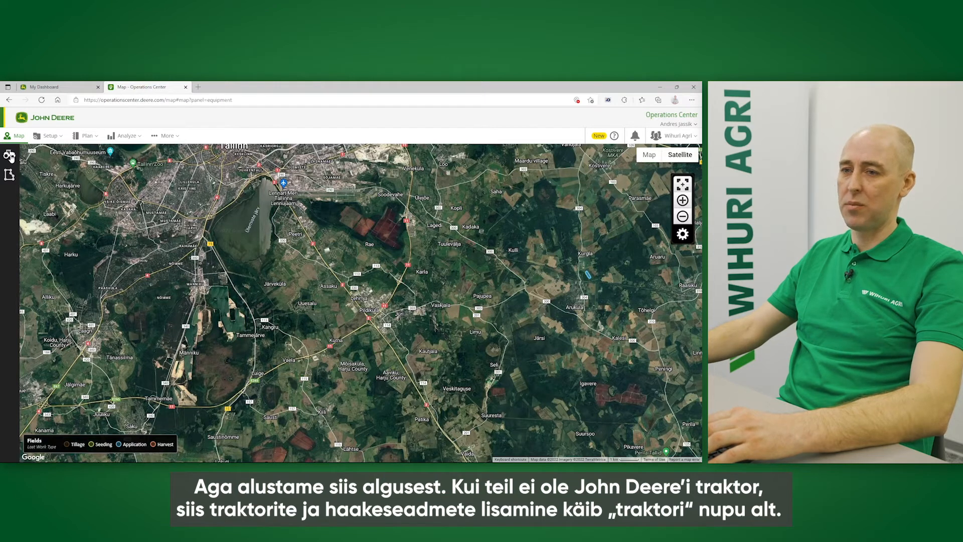
click(10, 157)
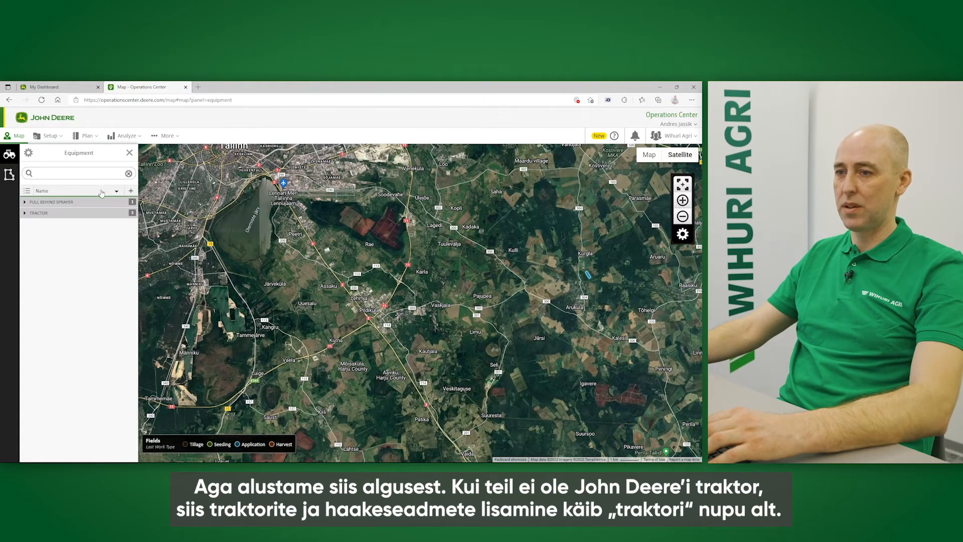
click(131, 191)
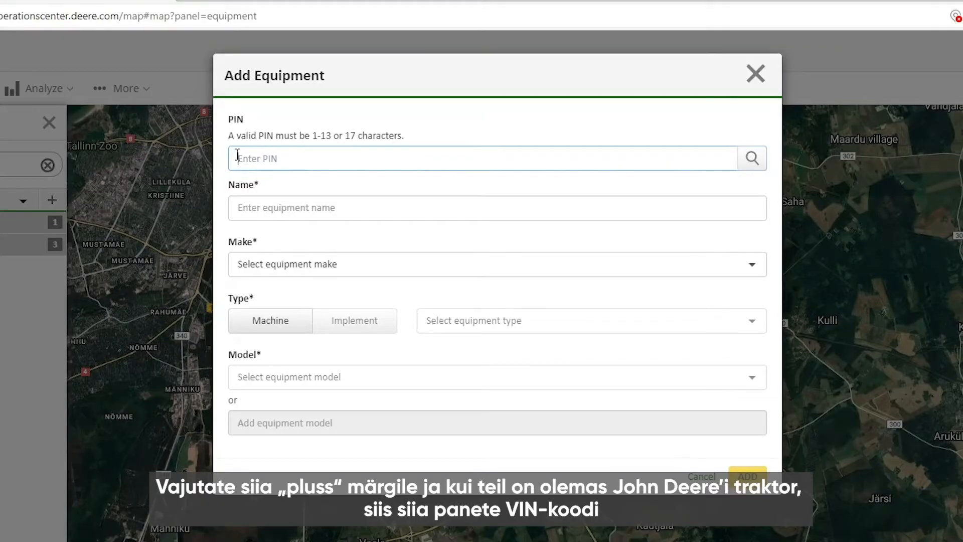
key(ctrl+v)
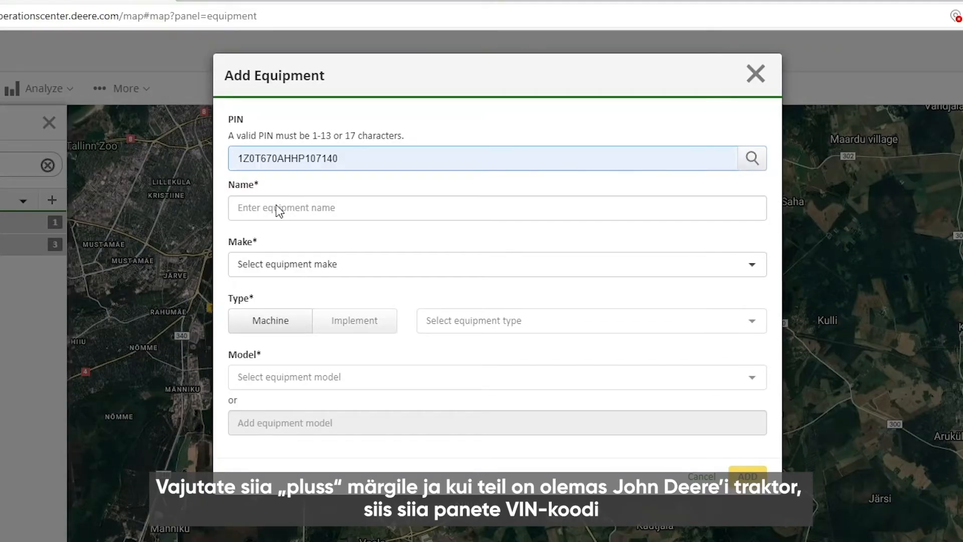
click(752, 160)
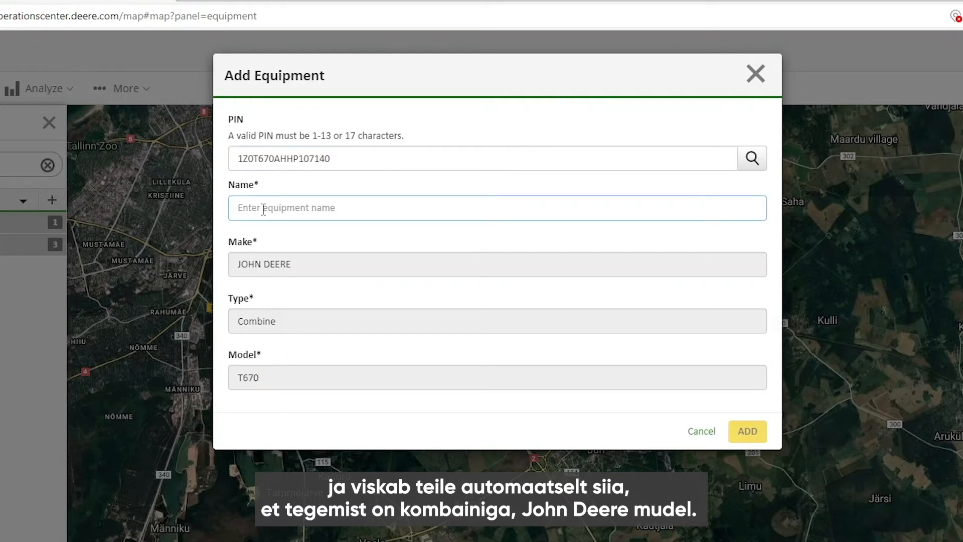
text(John Deere T670)
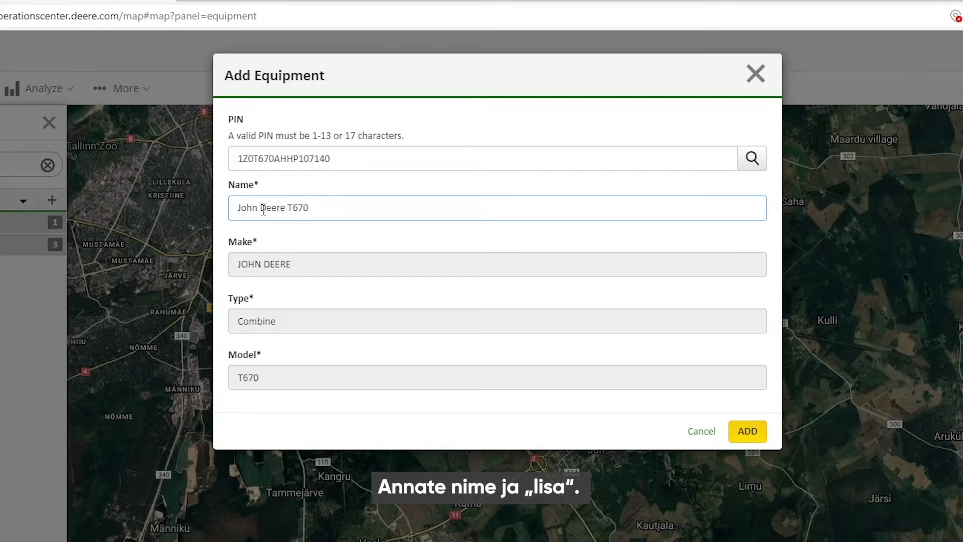
click(748, 433)
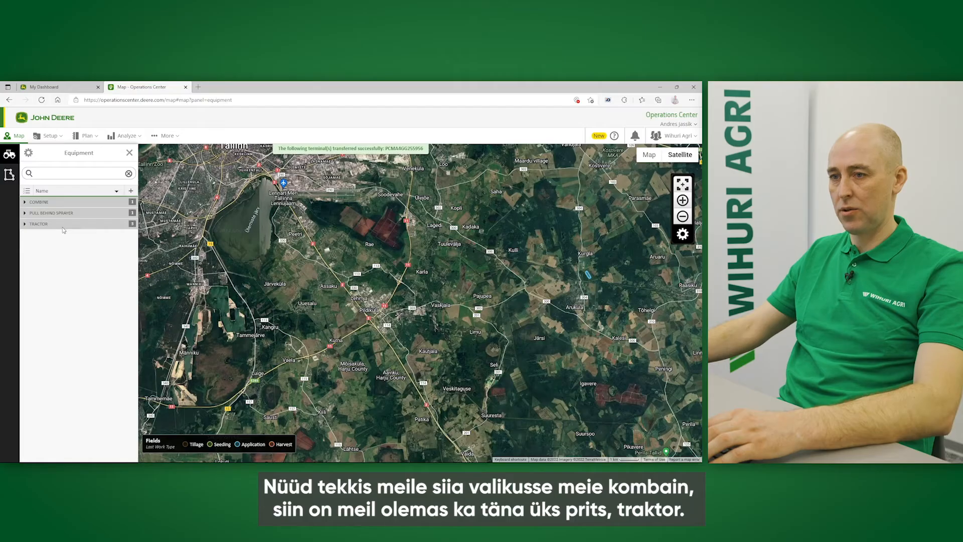
Step: Check the machines listed in the Combine and Pull Behind Sprayer equipment groups
click(25, 201)
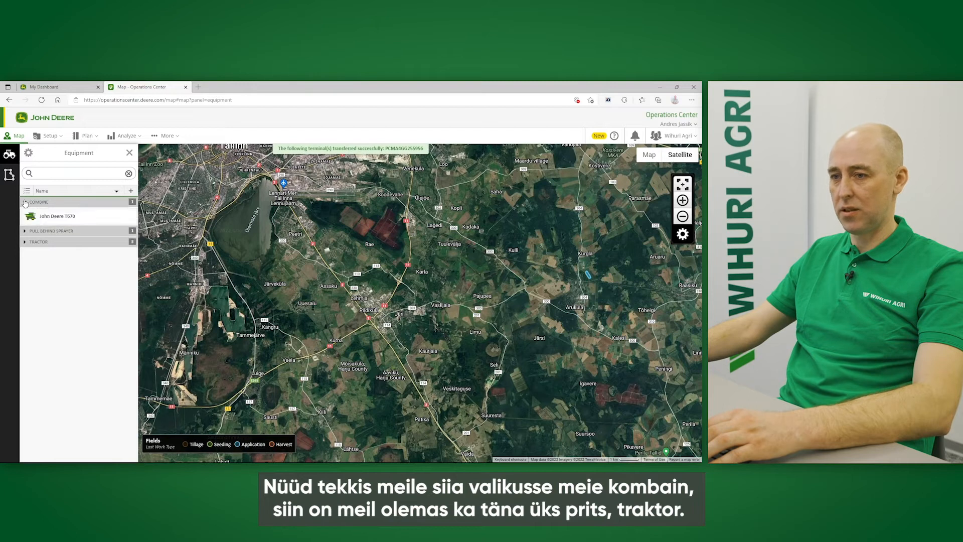
click(25, 202)
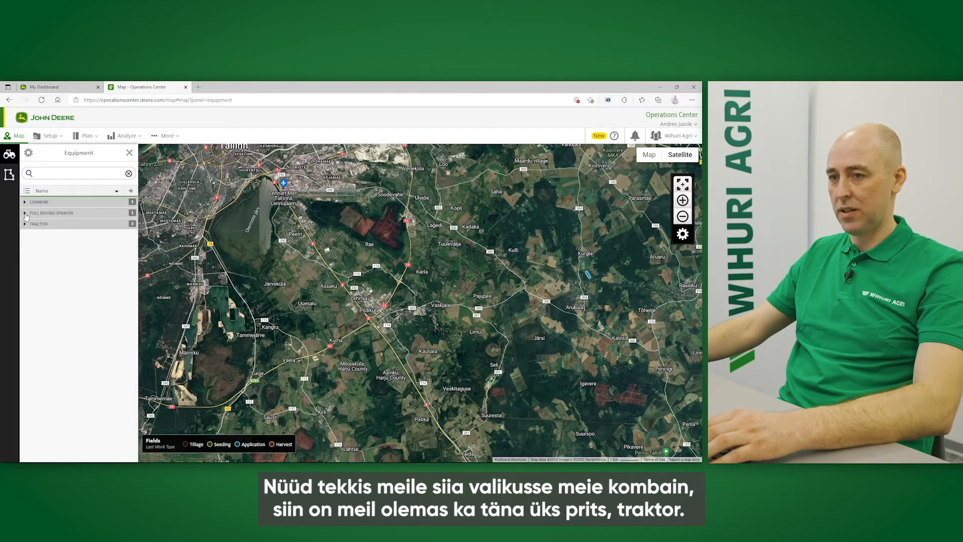
click(25, 213)
click(24, 213)
Step: Open the offsets of the 6330 tractor and review its machine offsets and machine settings
click(25, 224)
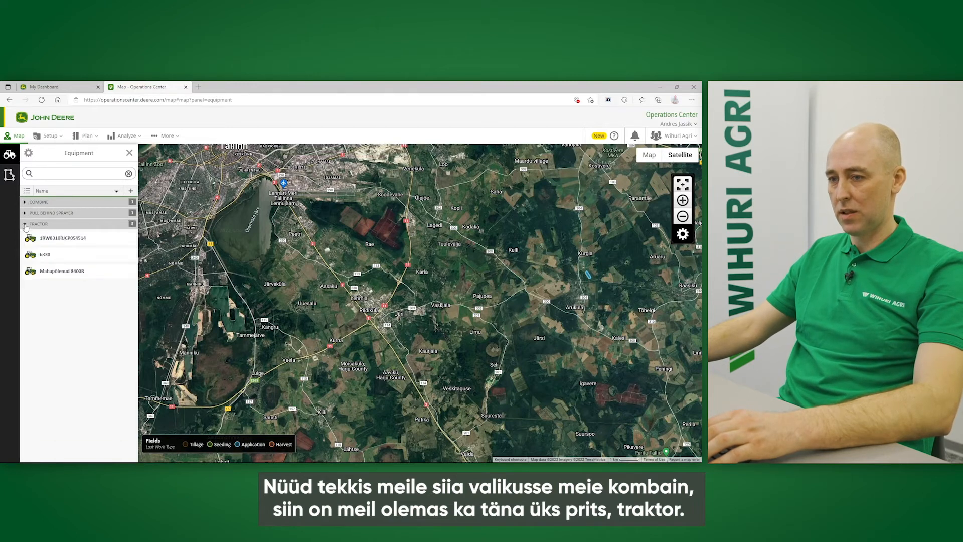
click(47, 256)
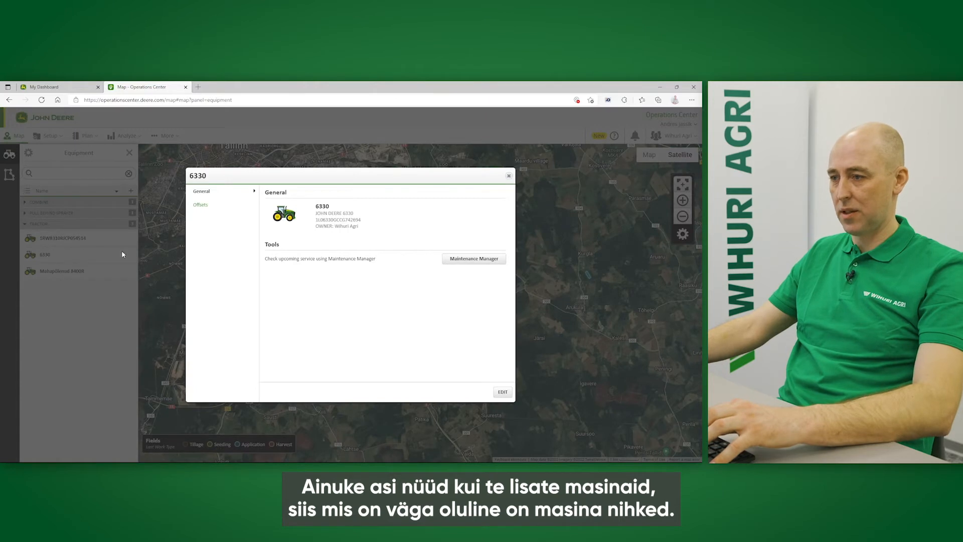
click(201, 205)
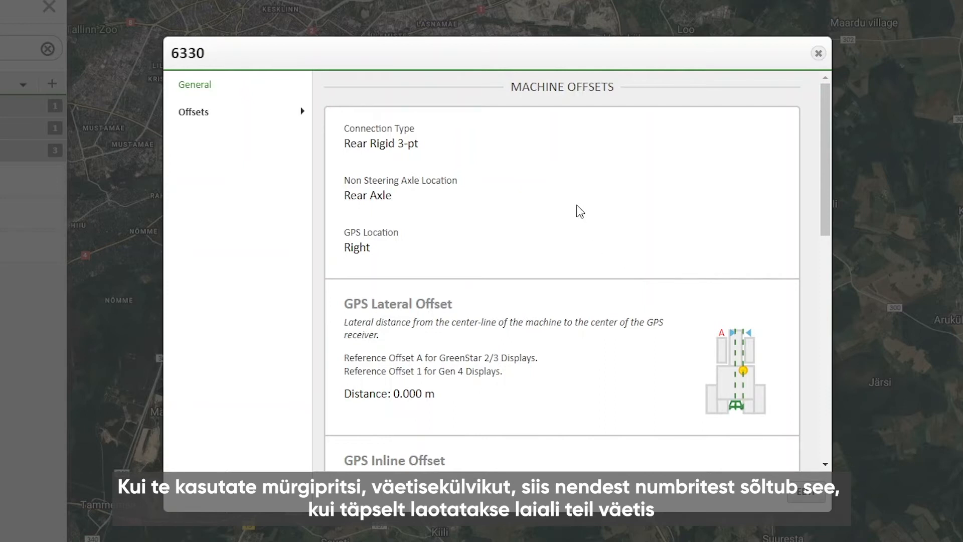
scroll(581, 211, down, 6)
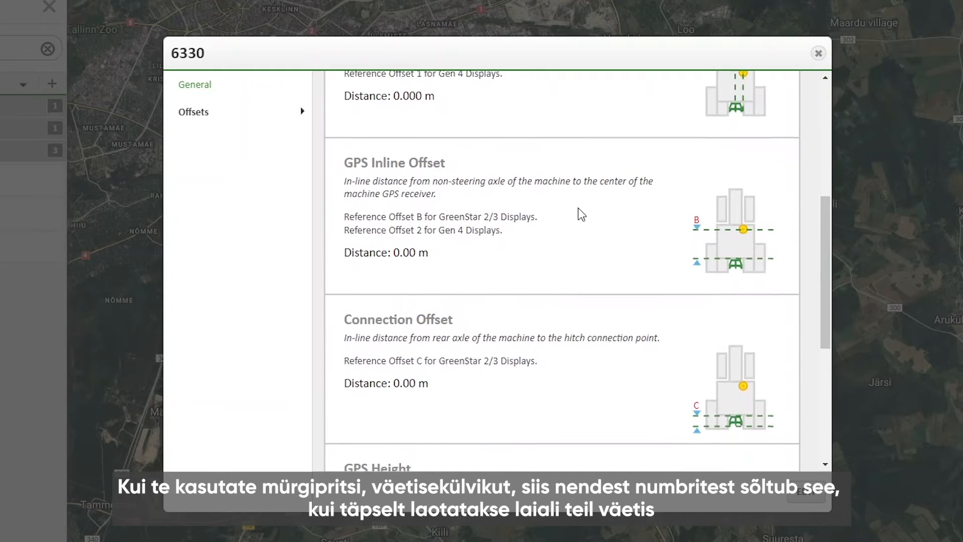
scroll(581, 214, down, 6)
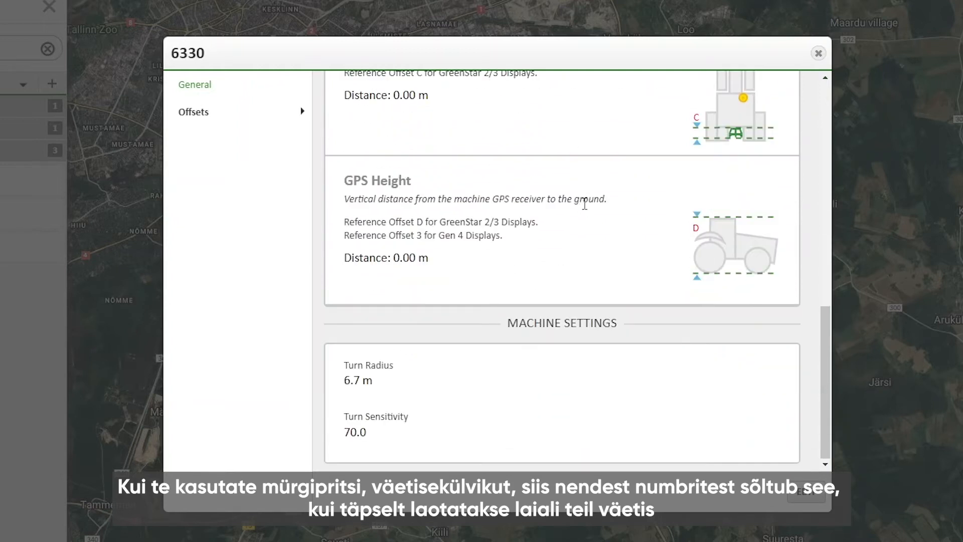
scroll(603, 284, up, 12)
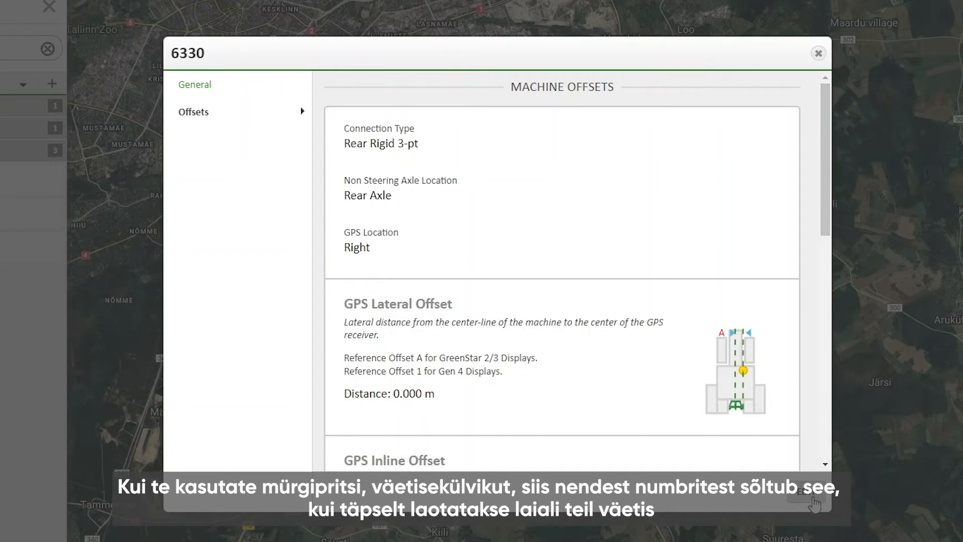
Step: Edit the 6330 tractor's machine offsets and set the GPS location to Center
click(809, 496)
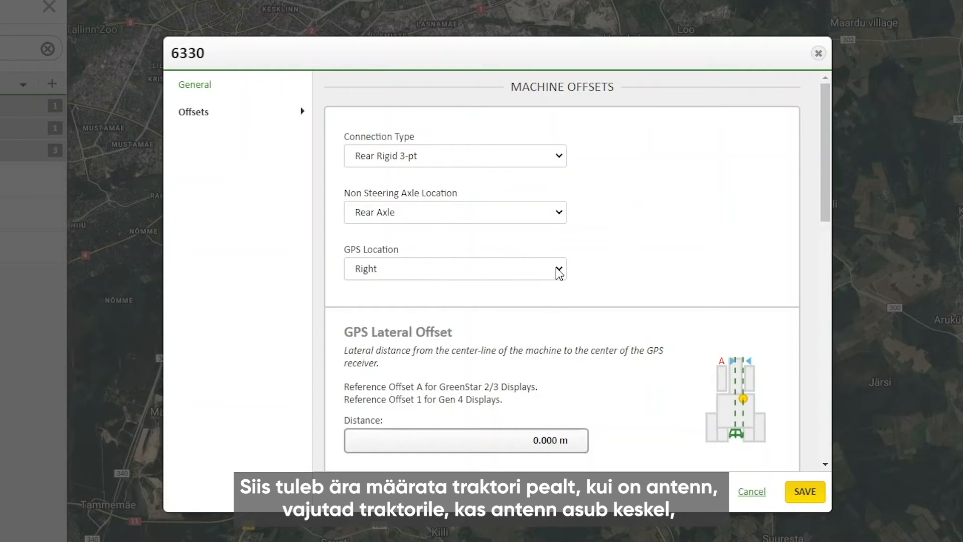
click(388, 300)
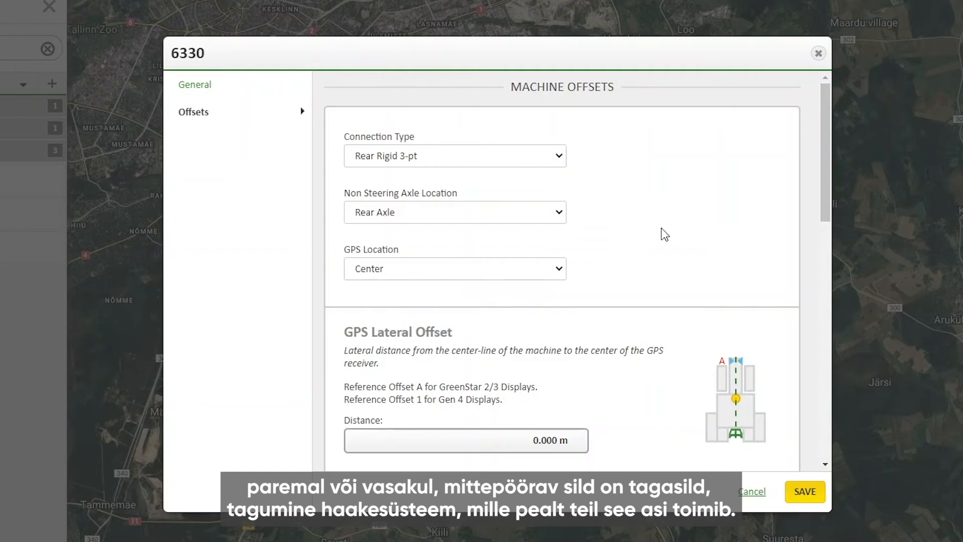
scroll(424, 234, down, 1)
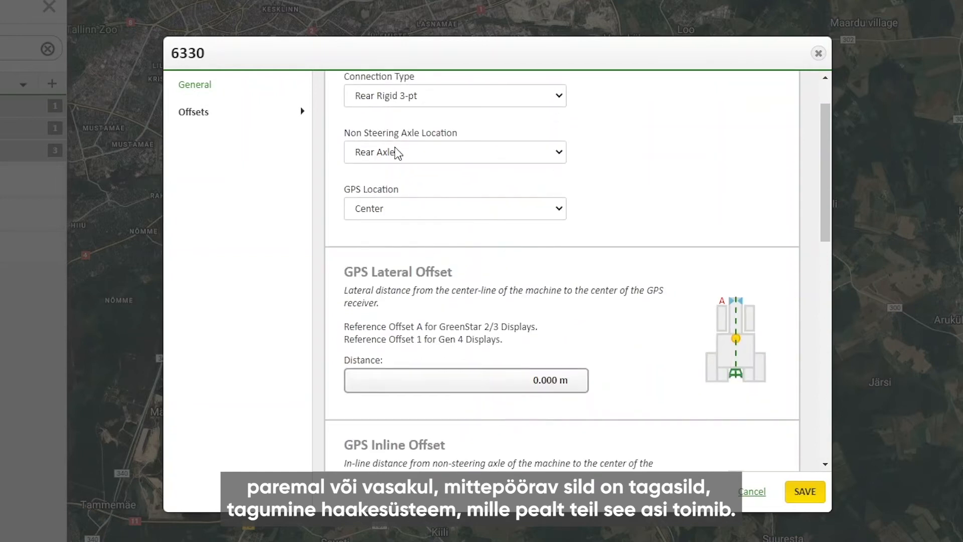
scroll(542, 171, up, 1)
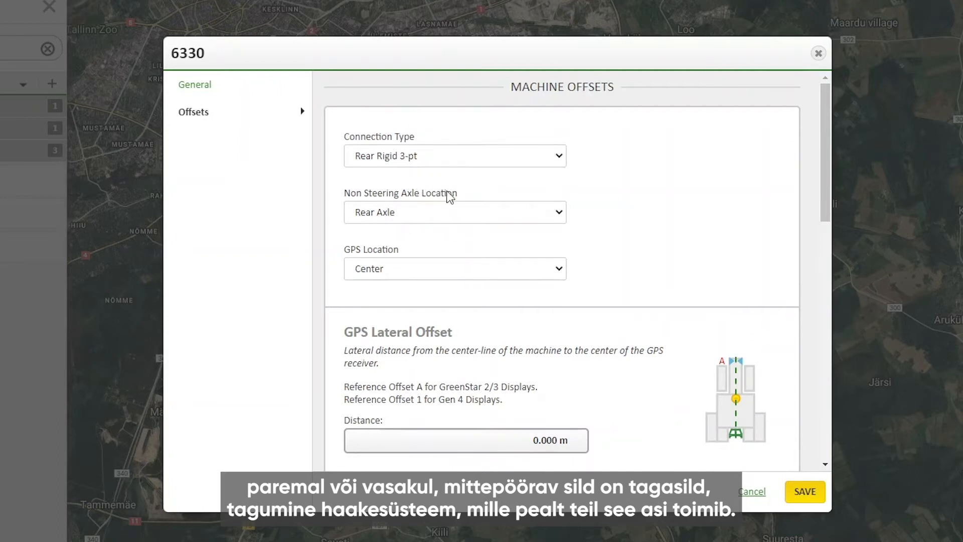
Step: Review the lateral, inline, connection and height offset distances, save the tractor's offsets and close its details
scroll(460, 194, down, 3)
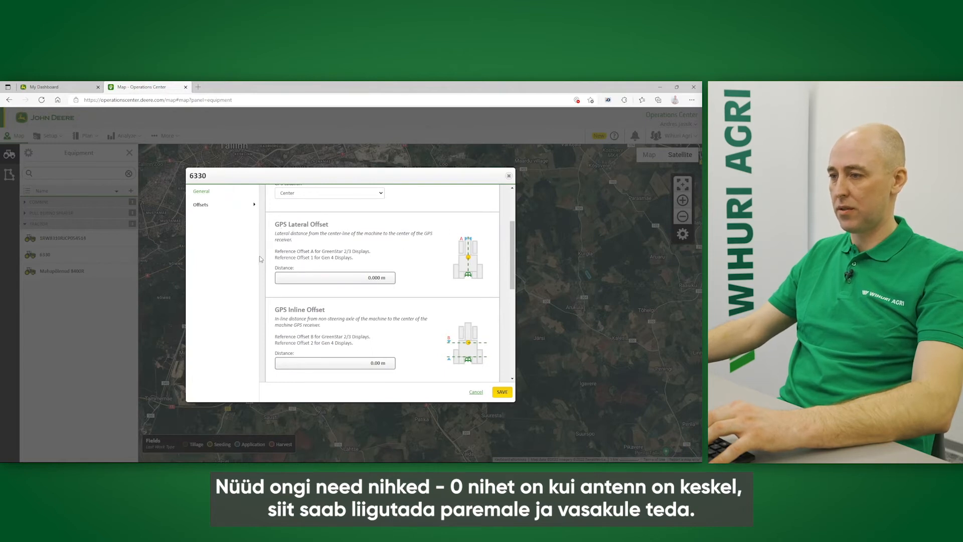
click(375, 277)
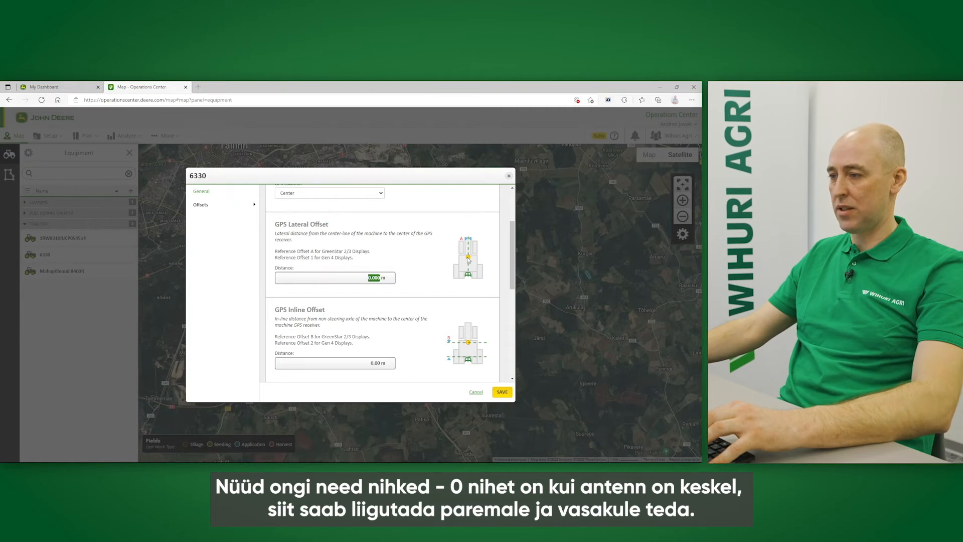
scroll(368, 292, down, 2)
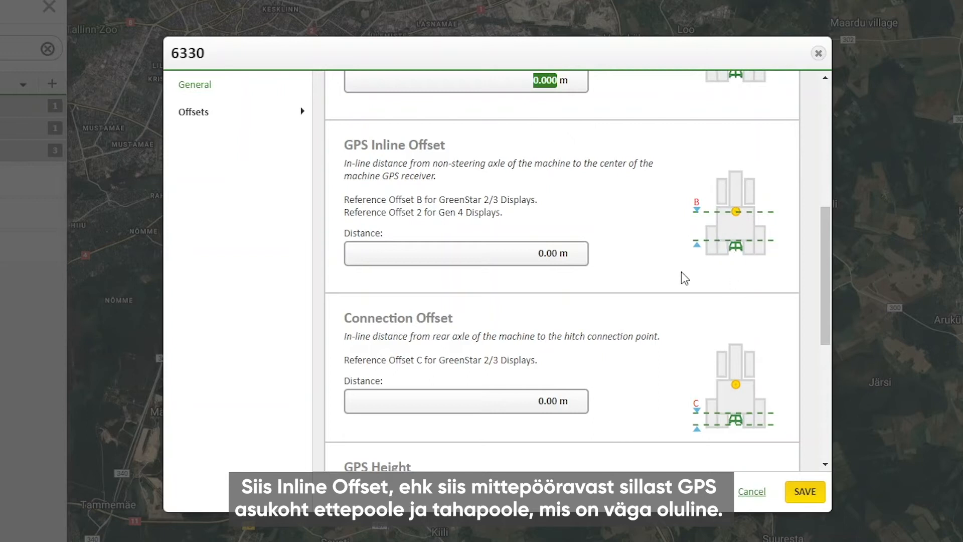
scroll(684, 276, down, 3)
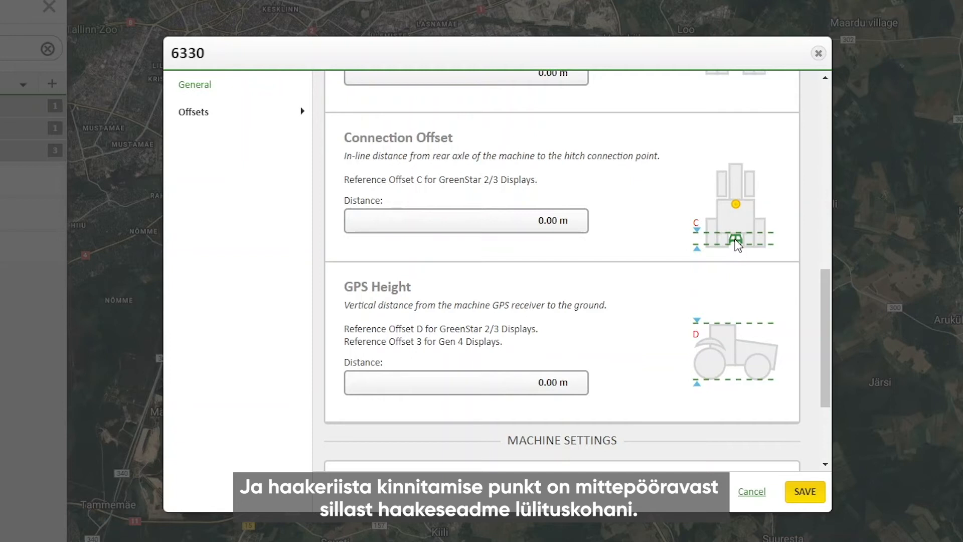
scroll(714, 279, down, 3)
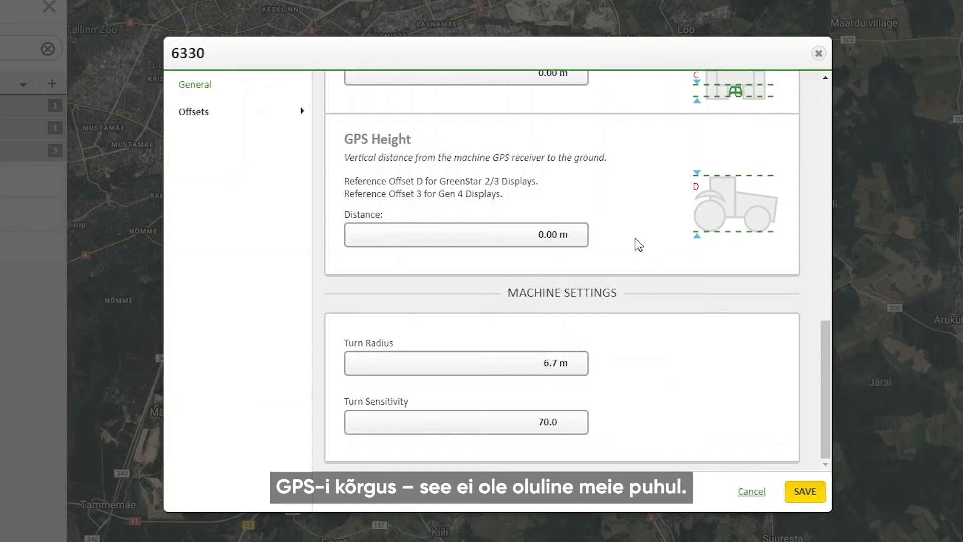
scroll(638, 245, up, 10)
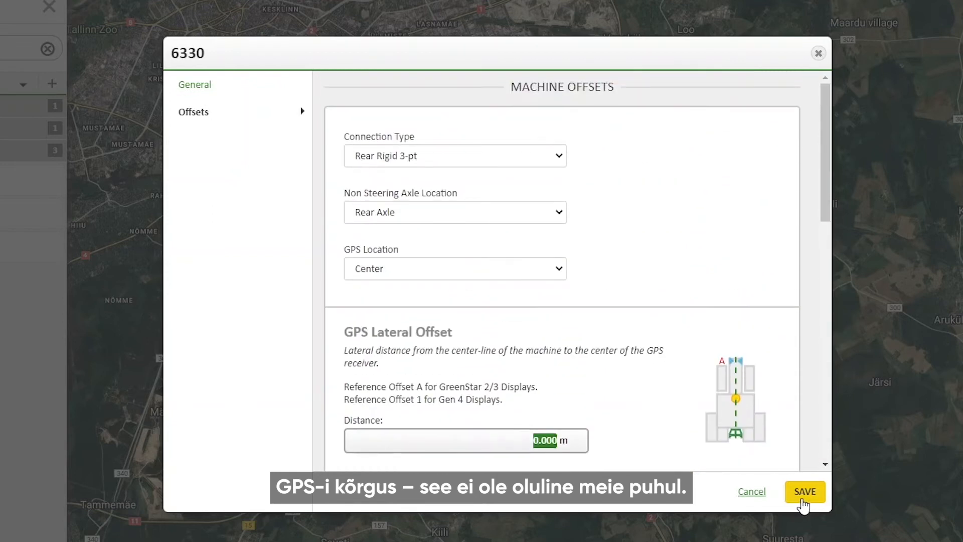
click(803, 498)
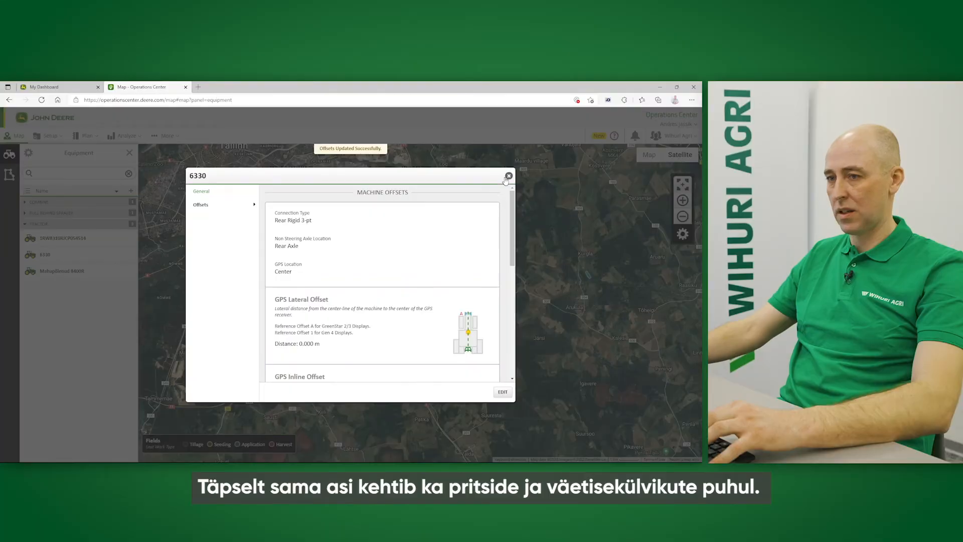
click(819, 53)
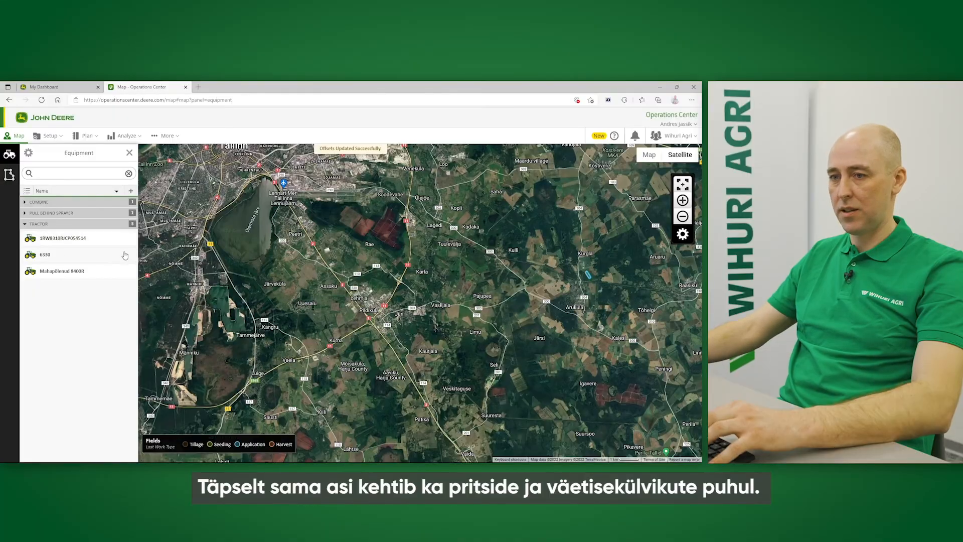
Step: Open the offsets of the Prits sprayer in the Pull Behind Sprayer group for editing
click(45, 215)
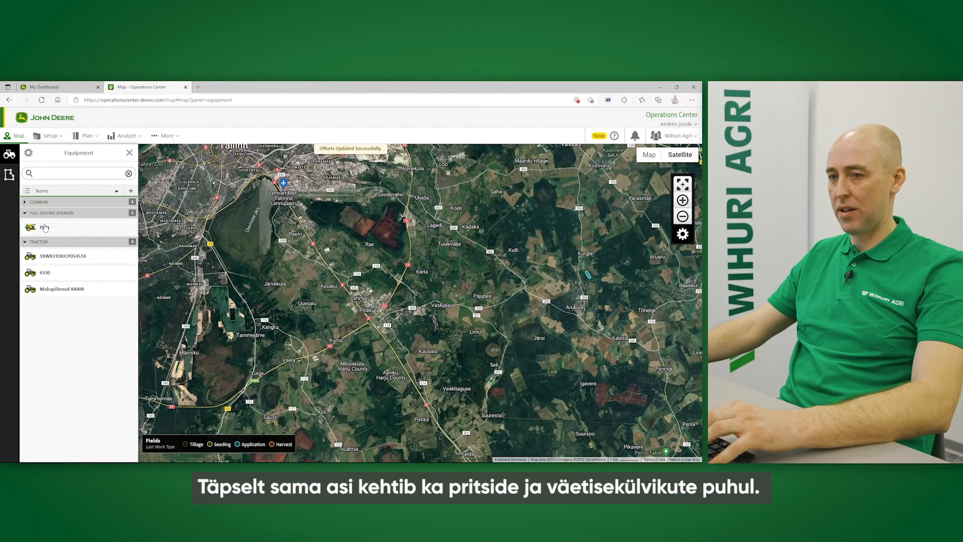
click(44, 227)
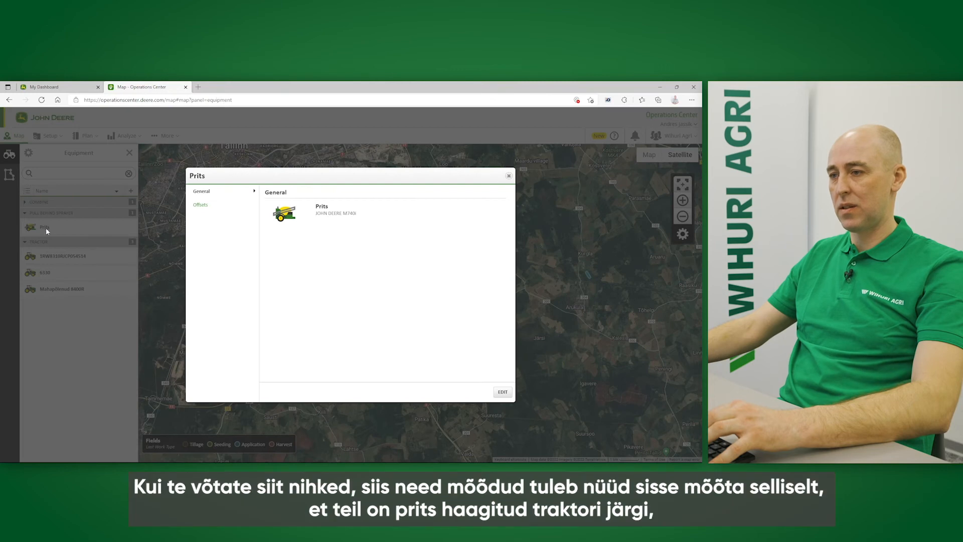
click(201, 205)
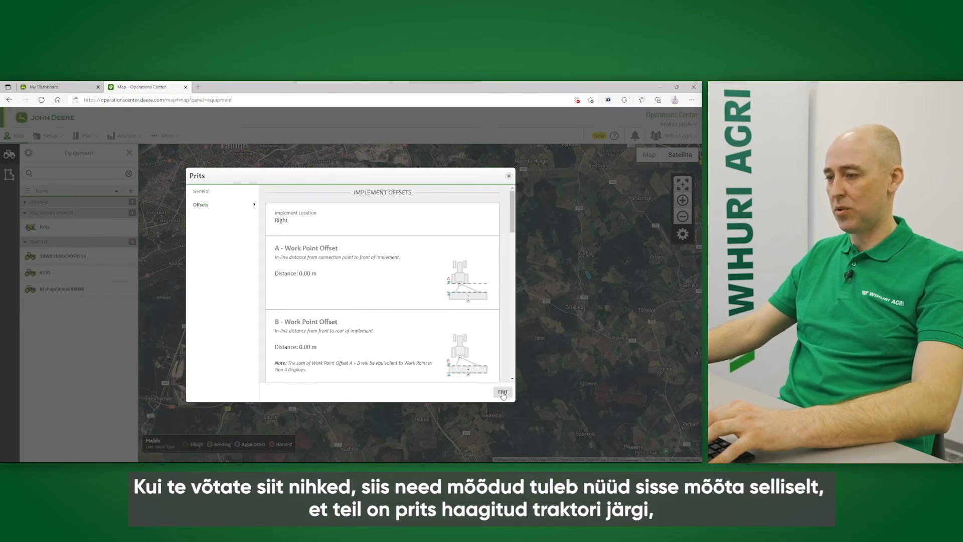
click(503, 393)
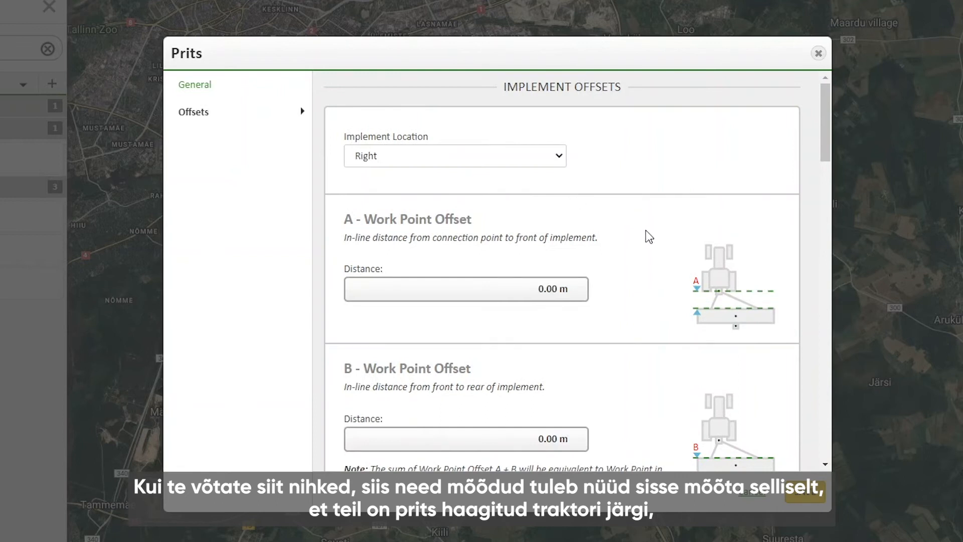
Step: Review the sprayer's implement offsets, from the work point and lateral offsets to the center of rotation and rear connection
scroll(651, 240, down, 1)
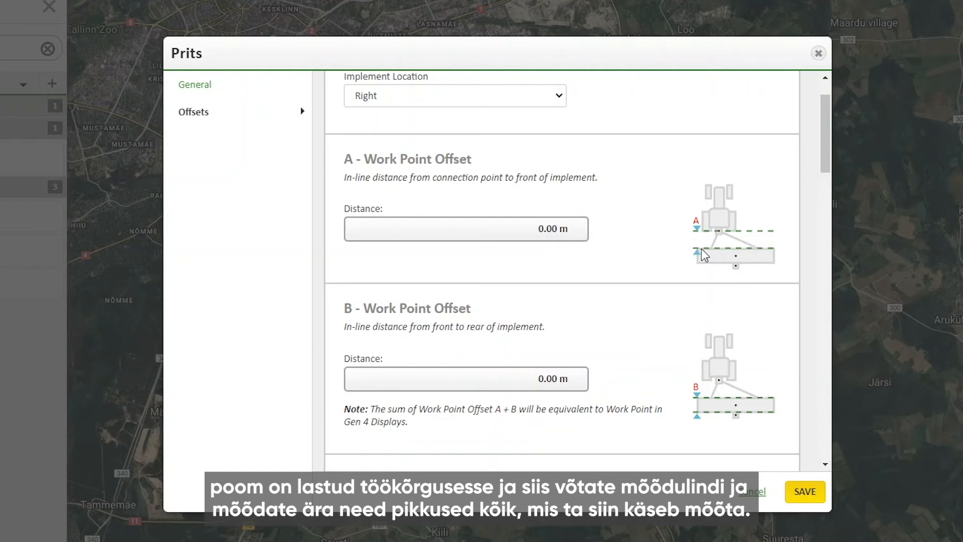
scroll(650, 257, down, 3)
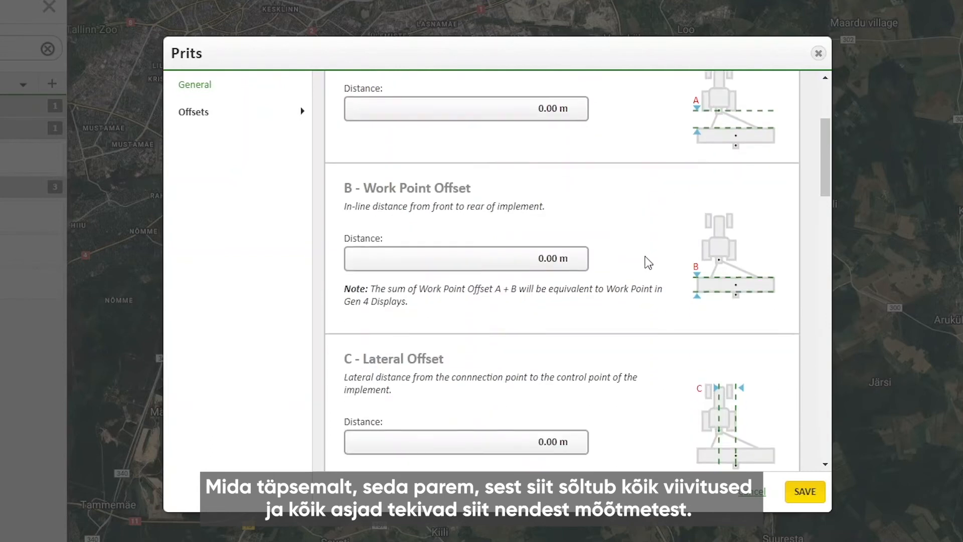
scroll(646, 261, down, 4)
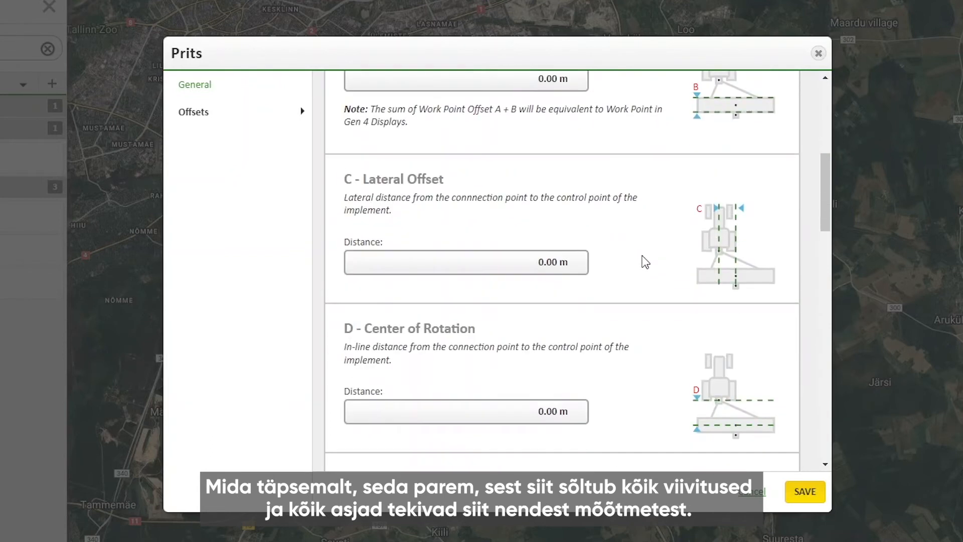
scroll(645, 261, down, 6)
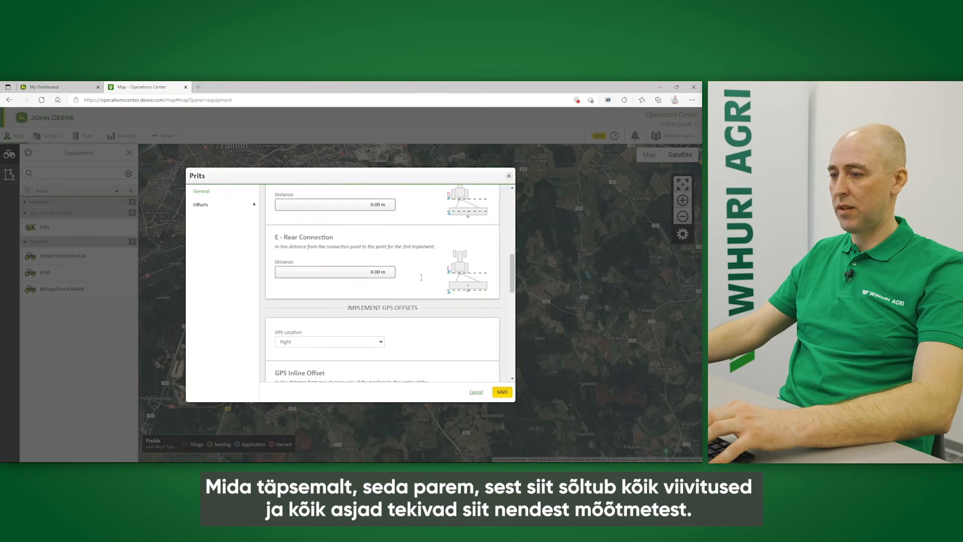
scroll(422, 277, down, 1)
scroll(465, 257, up, 3)
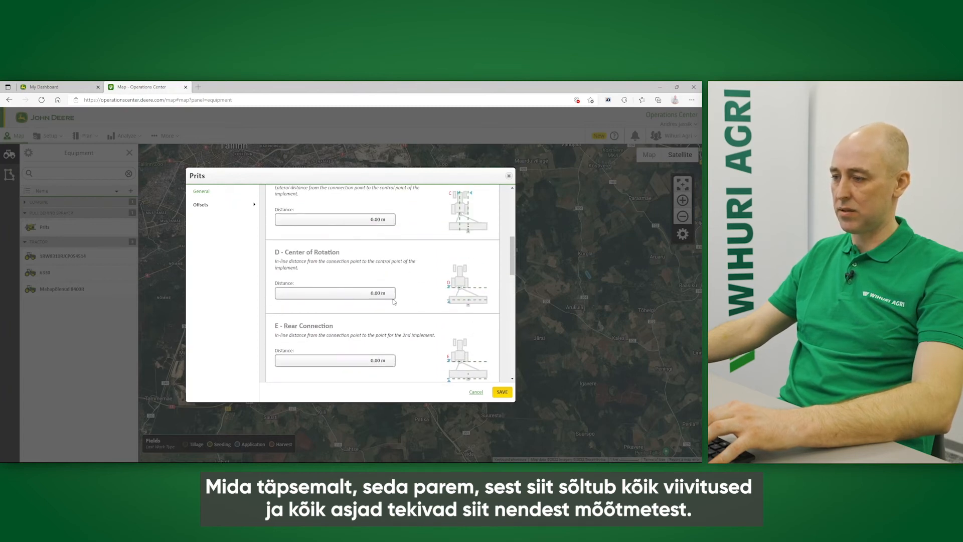
scroll(397, 296, down, 4)
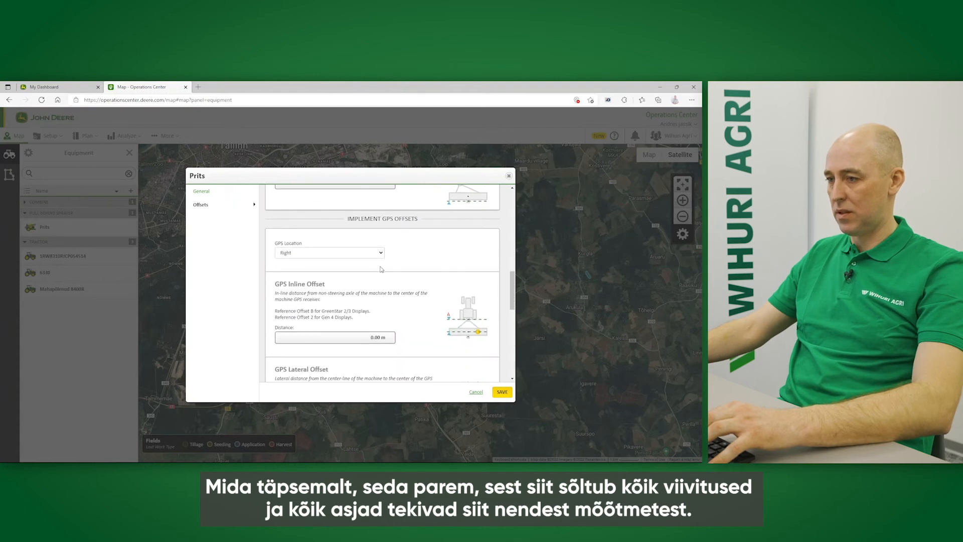
Step: Set the sprayer's implement GPS location to the center, check its GPS offsets and widths, save the offsets and close its details
scroll(382, 261, down, 1)
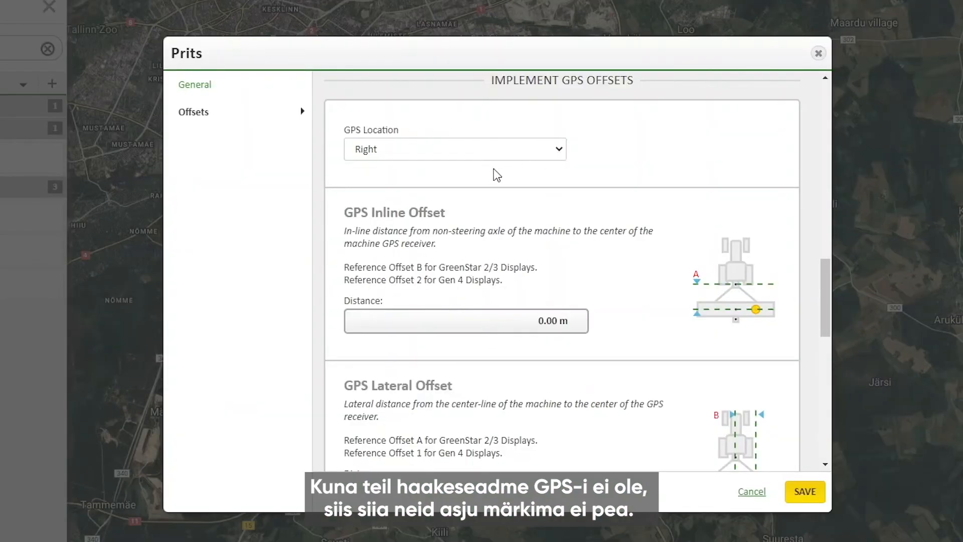
scroll(649, 189, down, 2)
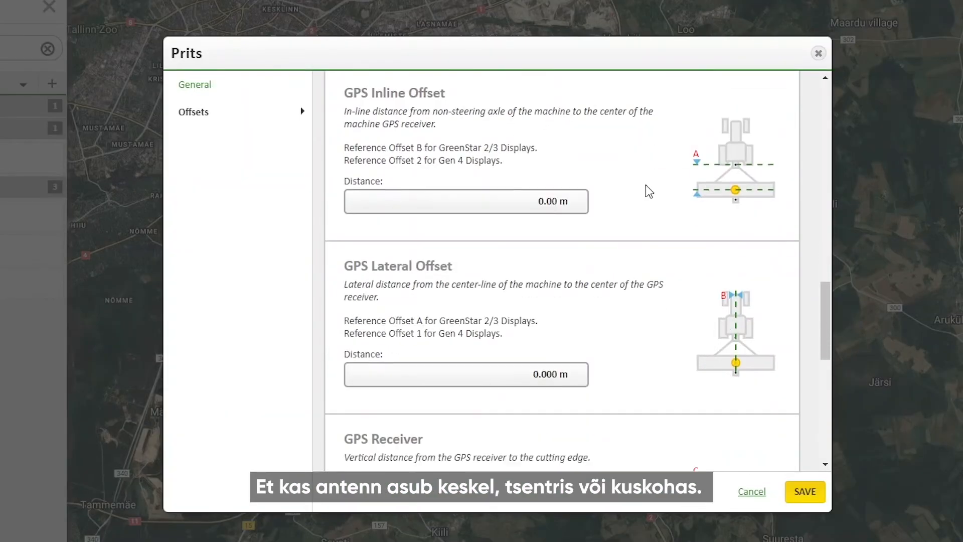
scroll(623, 335, down, 3)
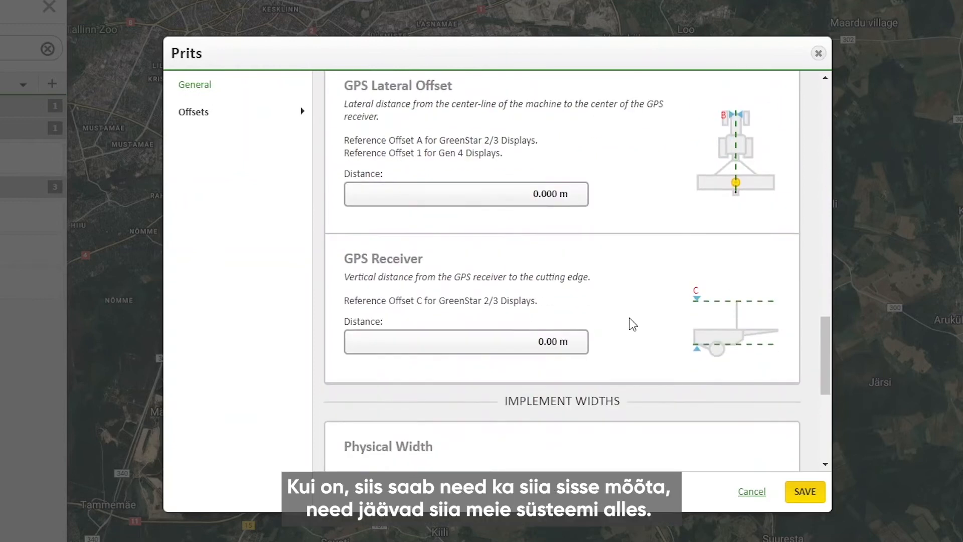
scroll(566, 331, down, 4)
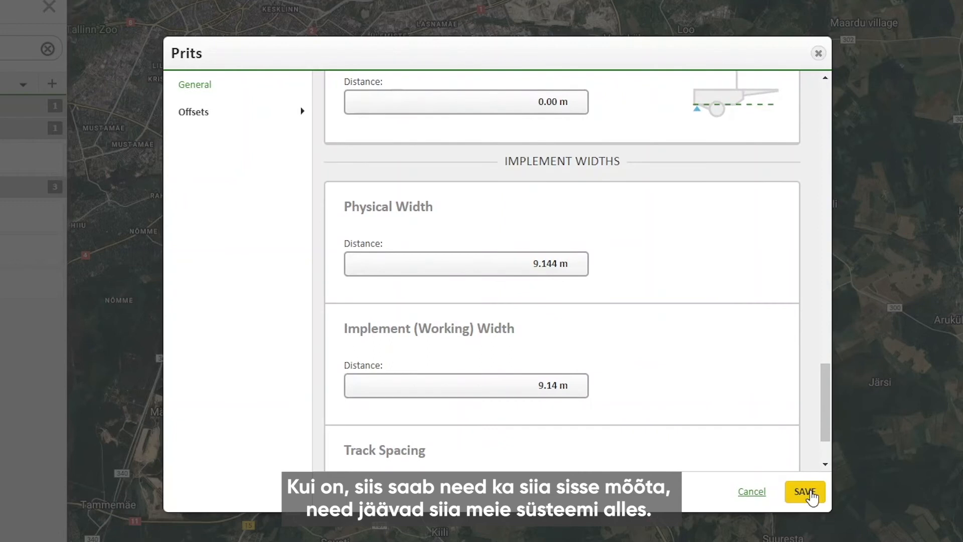
click(809, 491)
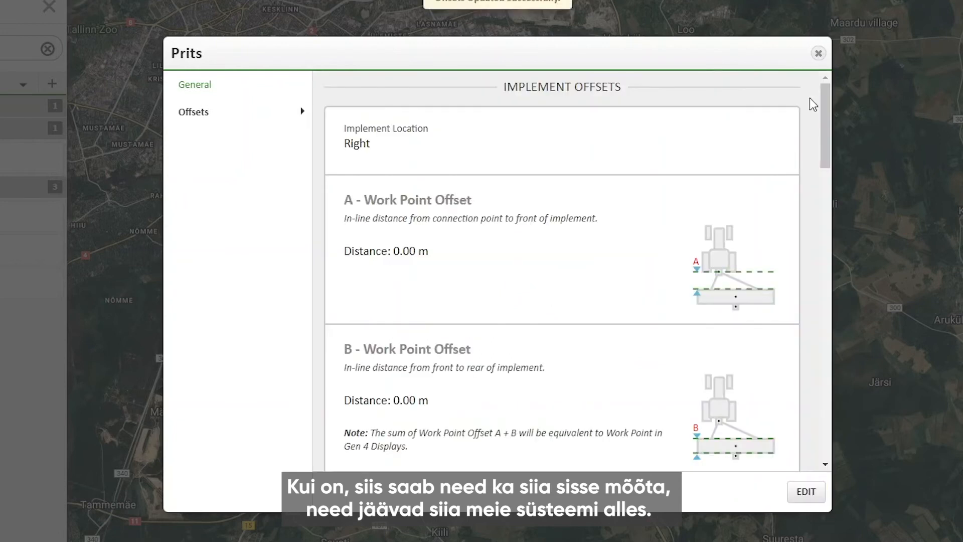
click(818, 54)
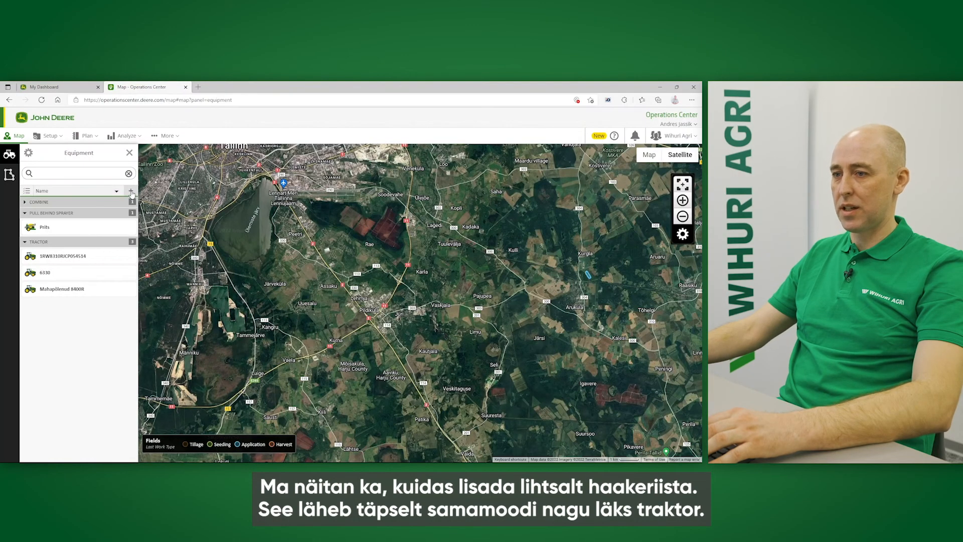
Step: Start a new equipment entry named Niiduk with make KRONE, type Other and model EASYCUT-280
click(131, 192)
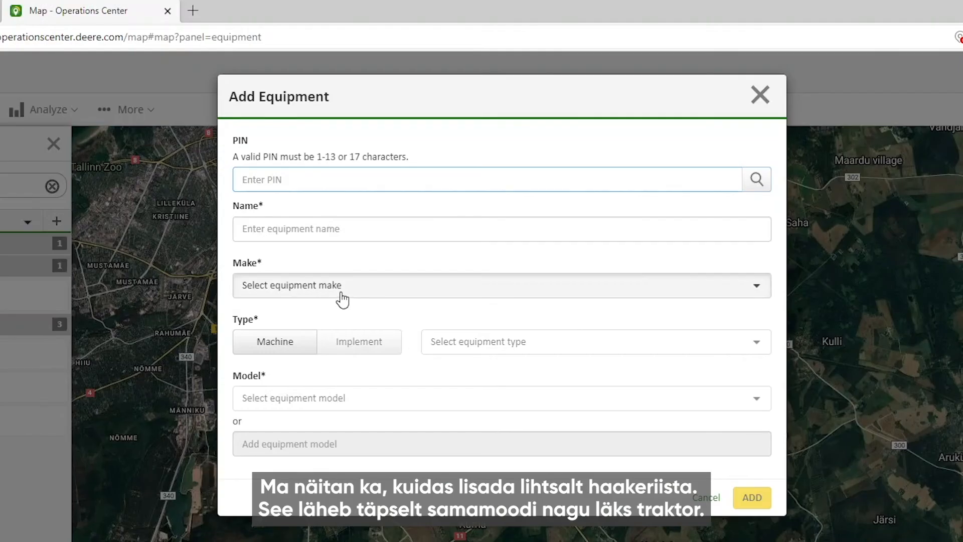
click(344, 294)
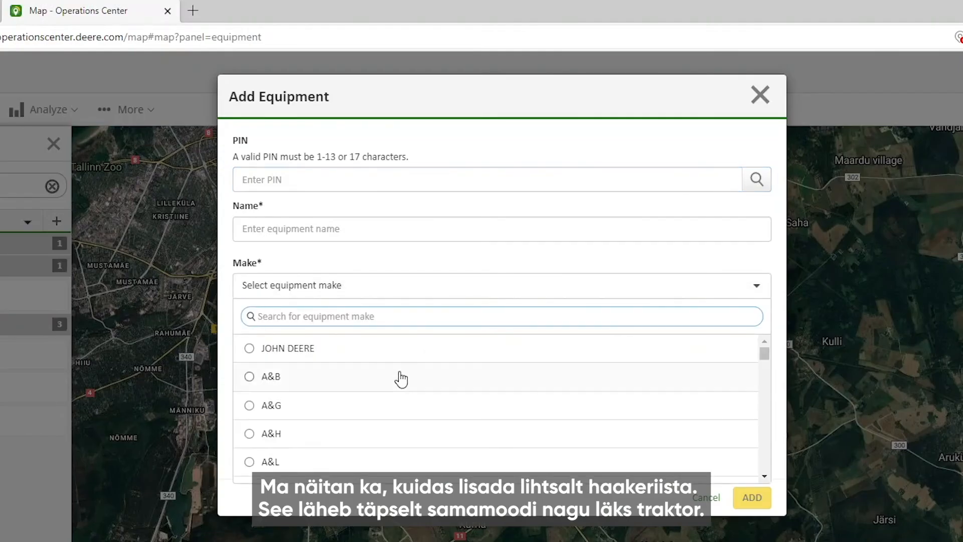
scroll(409, 397, down, 4)
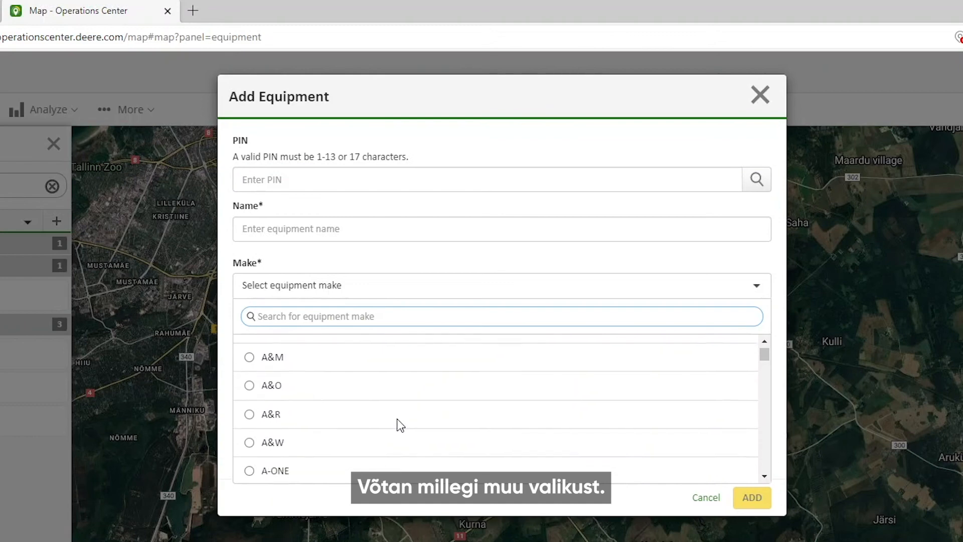
scroll(402, 423, down, 3)
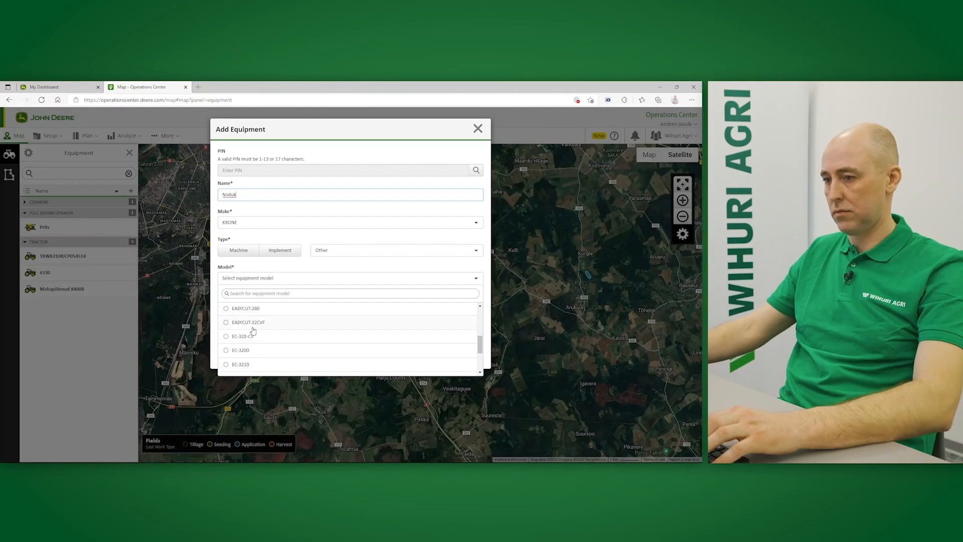
click(251, 309)
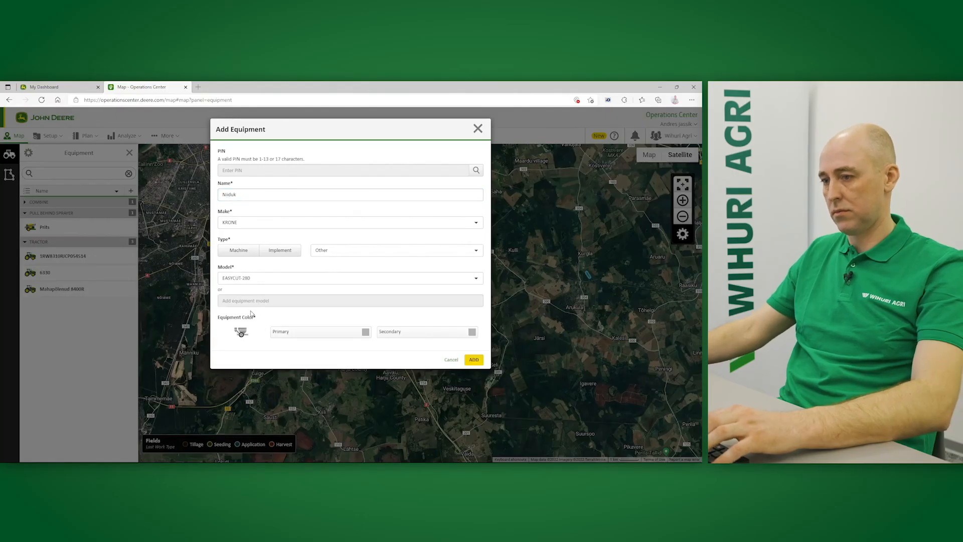
Step: Set the mower's primary equipment color to light green and add it to the equipment list
click(365, 333)
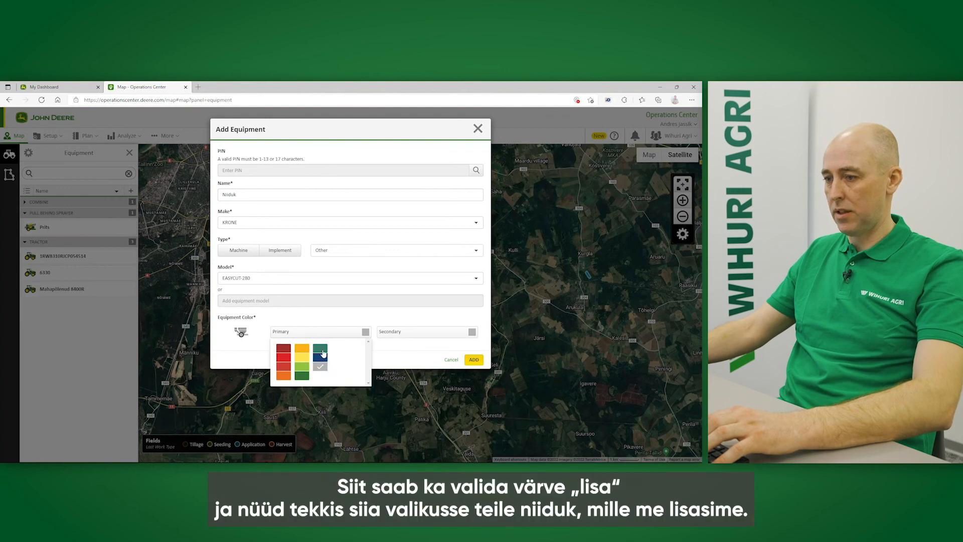
click(323, 352)
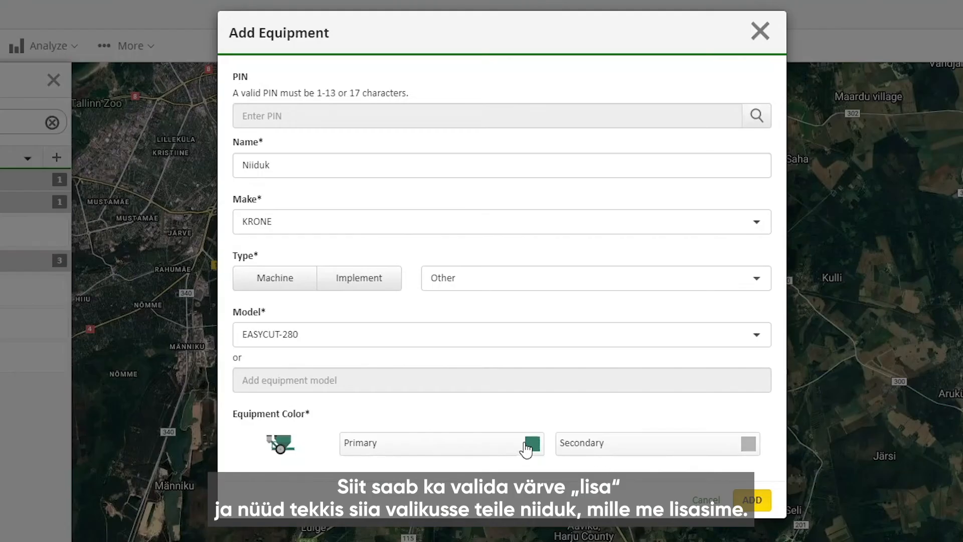
click(527, 448)
click(403, 531)
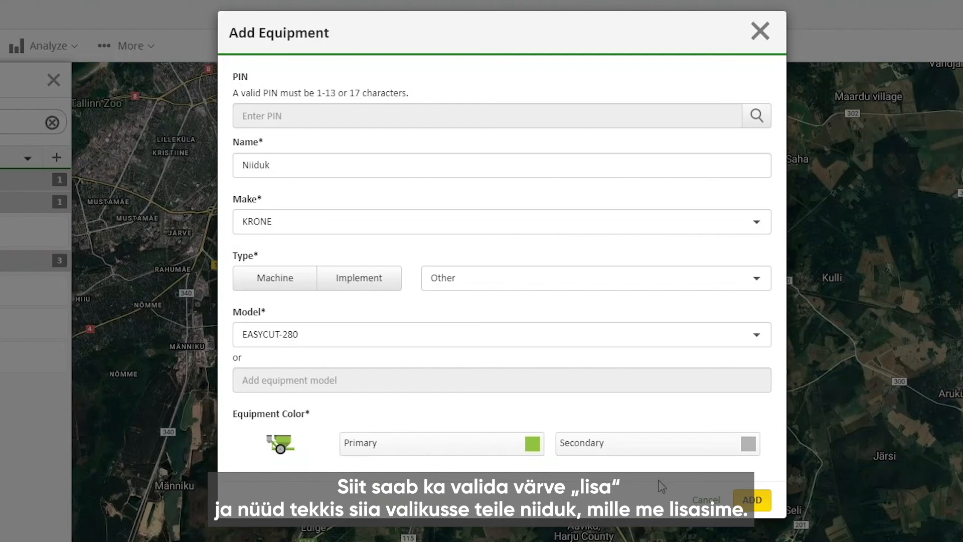
click(752, 501)
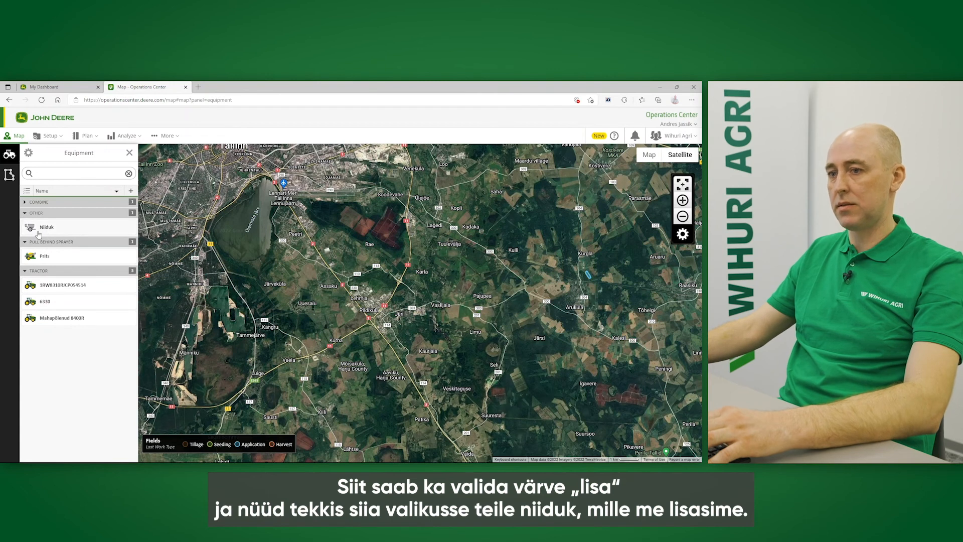
Step: Open the offsets of the new Niiduk implement for editing
click(46, 228)
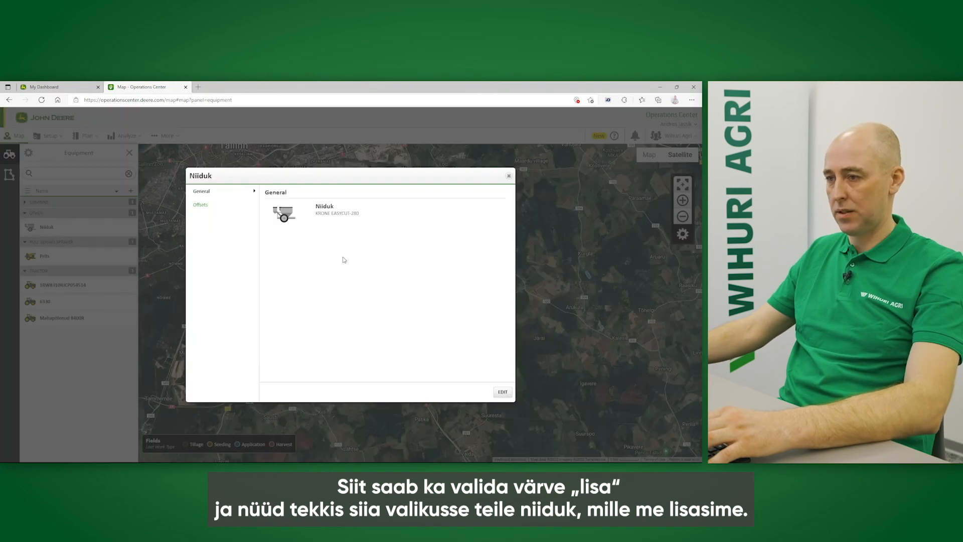
click(202, 206)
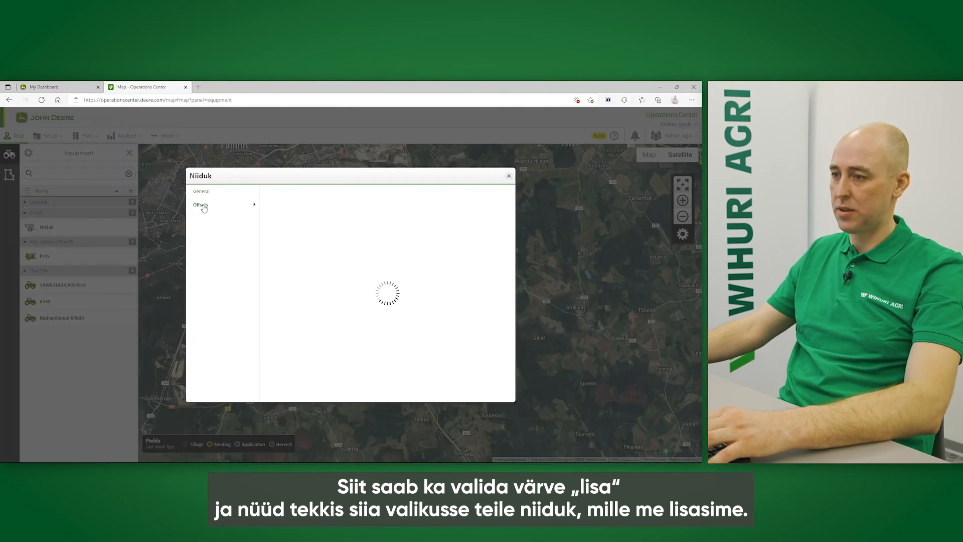
drag(512, 212, 513, 222)
click(503, 392)
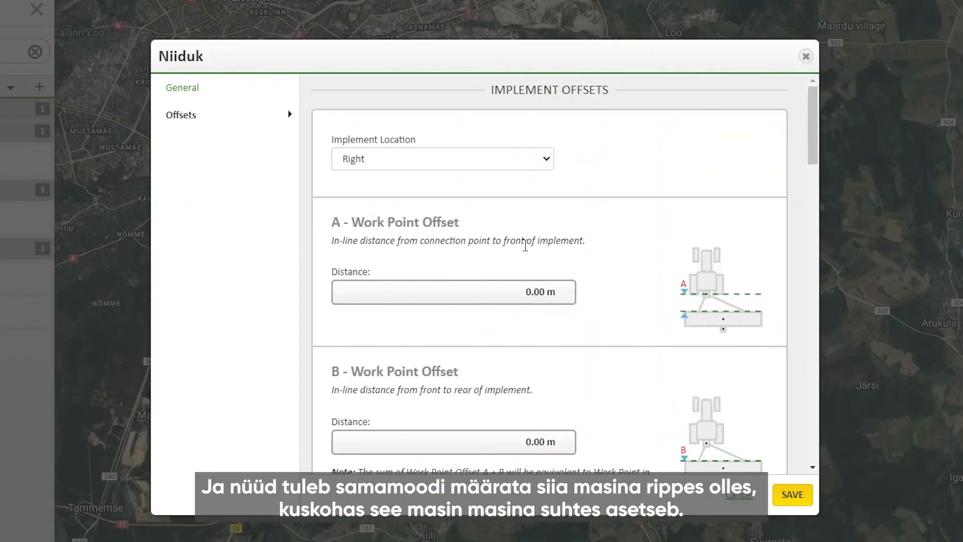
Step: Review the Niiduk implement's offsets and widths, save them, and close its details and the equipment list
scroll(680, 264, down, 1)
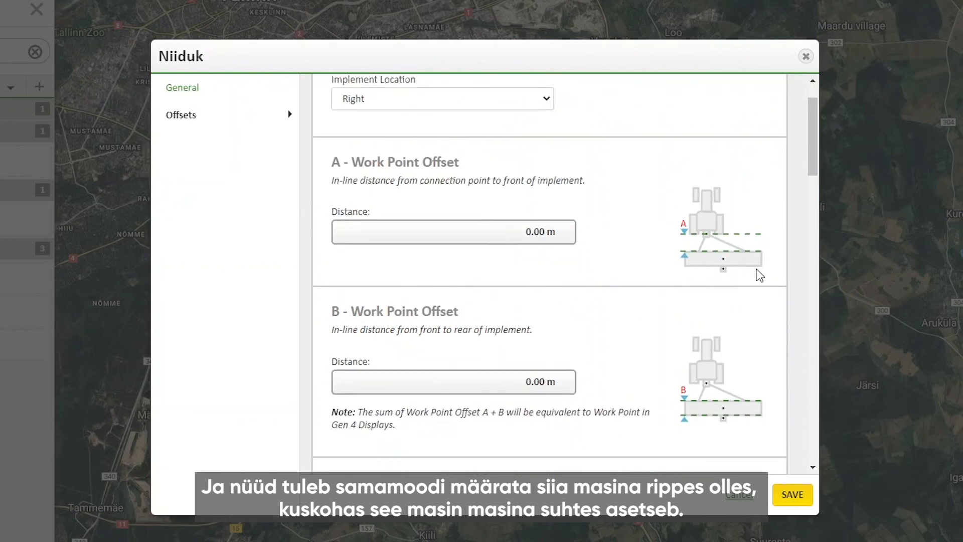
scroll(674, 319, down, 15)
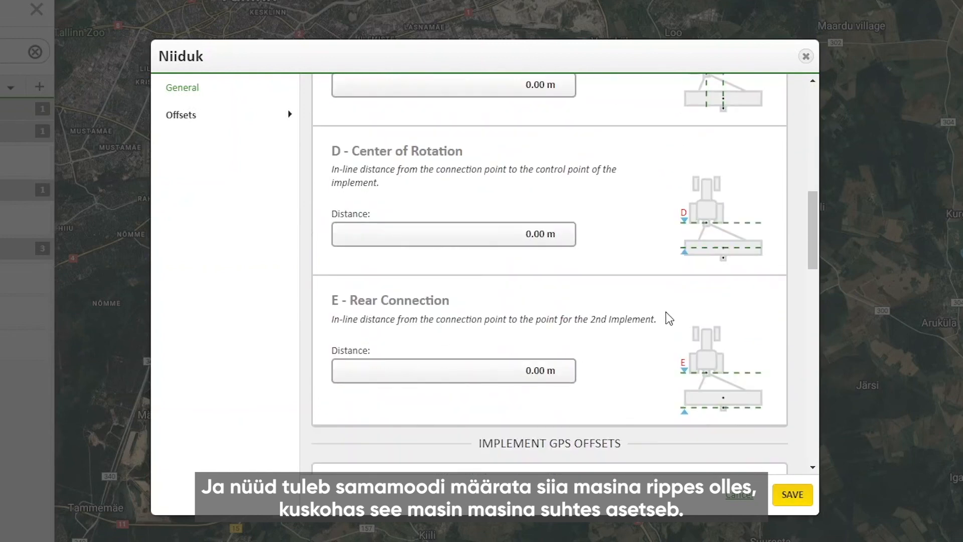
scroll(667, 321, down, 9)
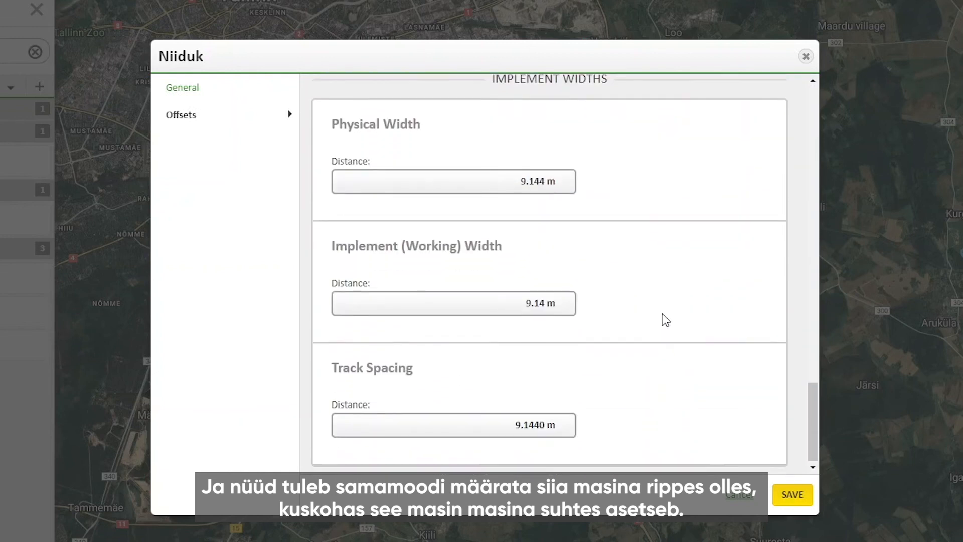
scroll(667, 321, up, 6)
scroll(665, 319, up, 15)
click(792, 496)
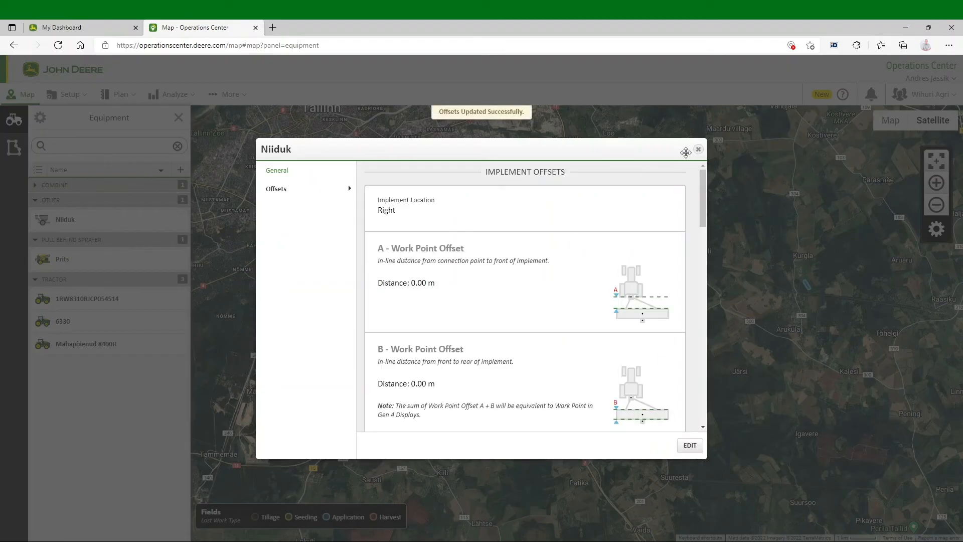
click(698, 149)
click(13, 121)
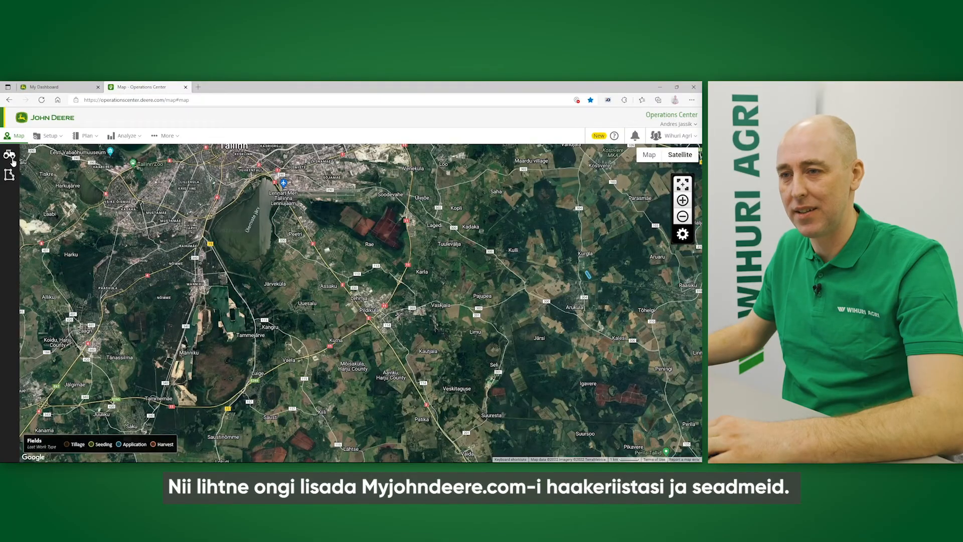